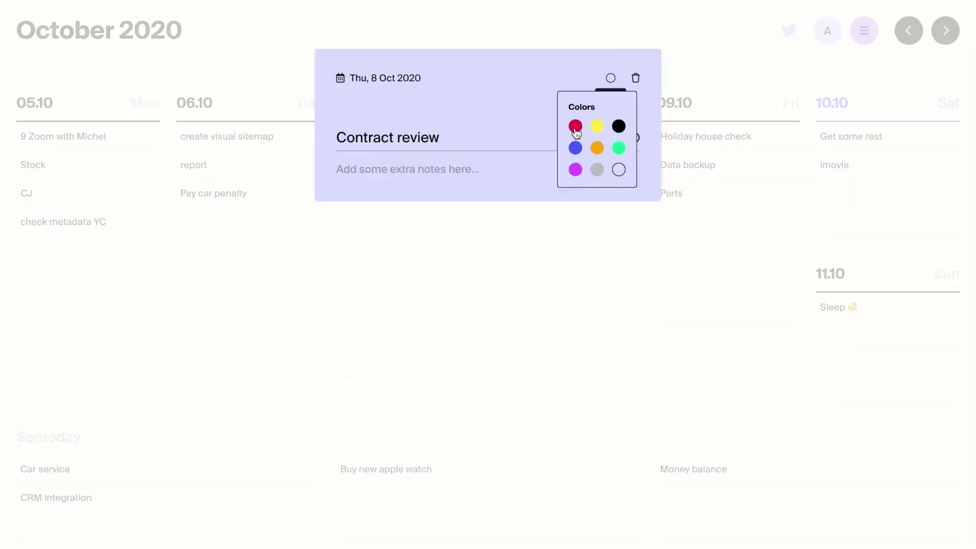
Step: Tag Contract review red, Pay car penalty green and 12:00 Zoom with John blue
left_click(575, 143)
left_click(582, 264)
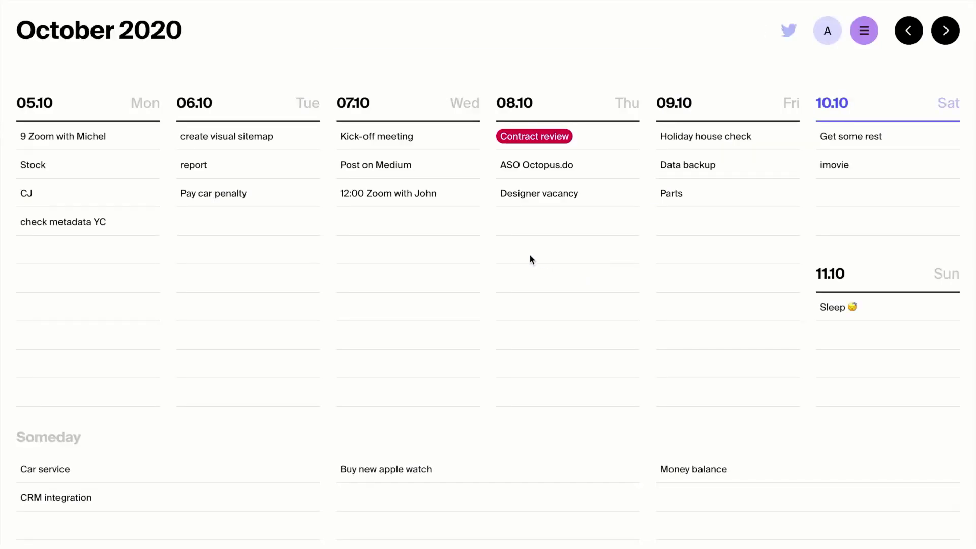
left_click(239, 196)
left_click(611, 79)
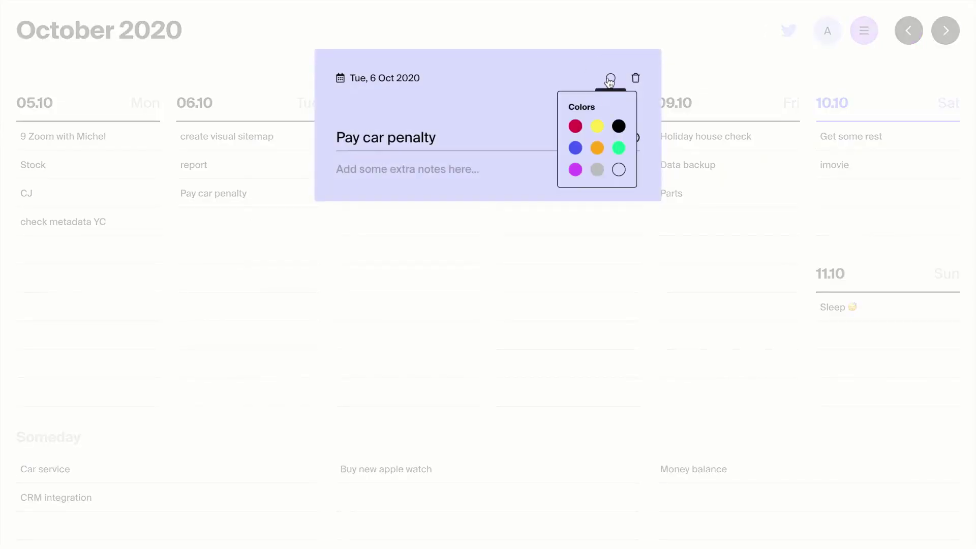
left_click(618, 148)
left_click(500, 248)
left_click(420, 196)
left_click(610, 78)
left_click(575, 146)
left_click(566, 290)
Step: Complete Holiday house check, Data backup and Designer vacancy; move ASO Octopus.do to Wednesday, Post on Medium to Thursday
left_click(795, 138)
left_click(794, 164)
left_click(634, 193)
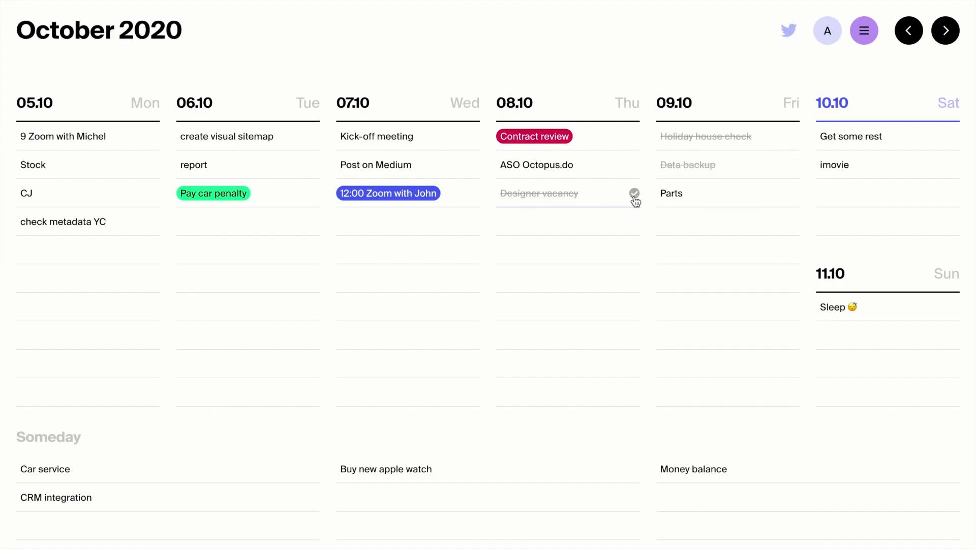
left_click_drag(566, 168, 407, 234)
left_click_drag(370, 165, 542, 198)
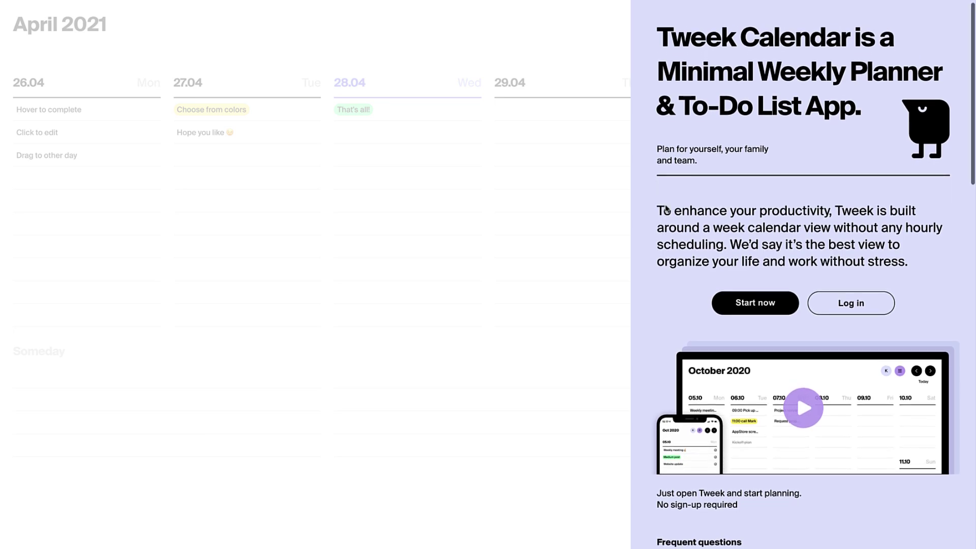
scroll(665, 208, "down", 1)
scroll(666, 206, "down", 5)
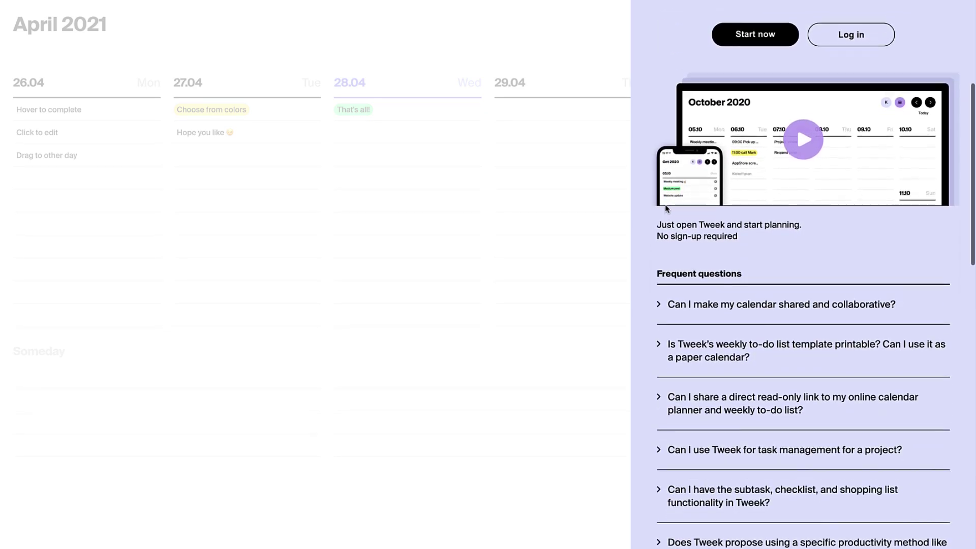
scroll(666, 205, "down", 5)
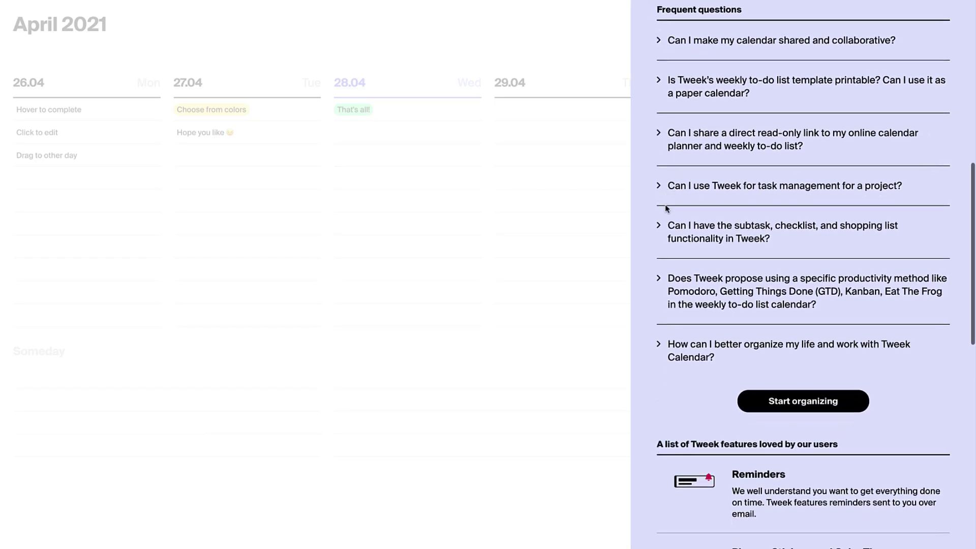
scroll(667, 209, "down", 5)
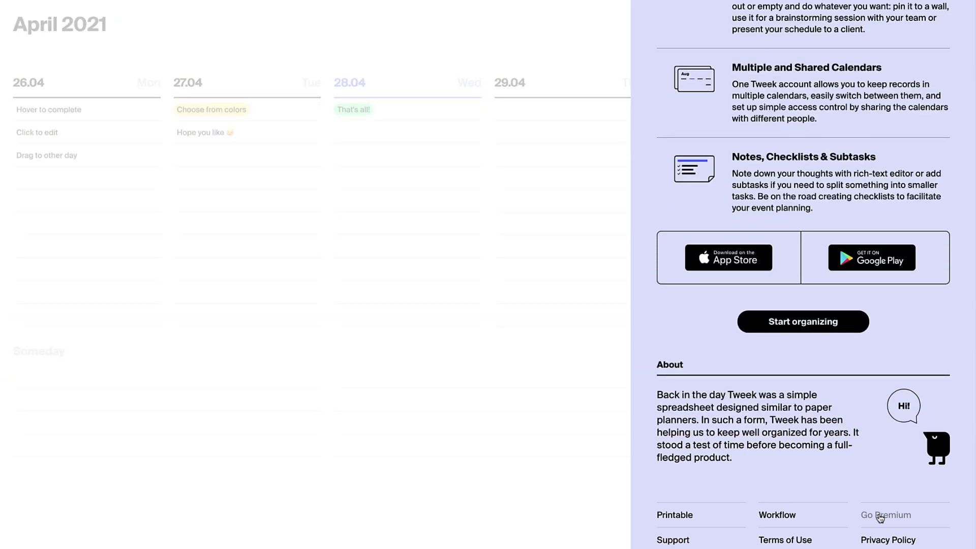
Step: Open Go Premium and scroll through its features, $2.83/month offer and Compare plans table
left_click(879, 518)
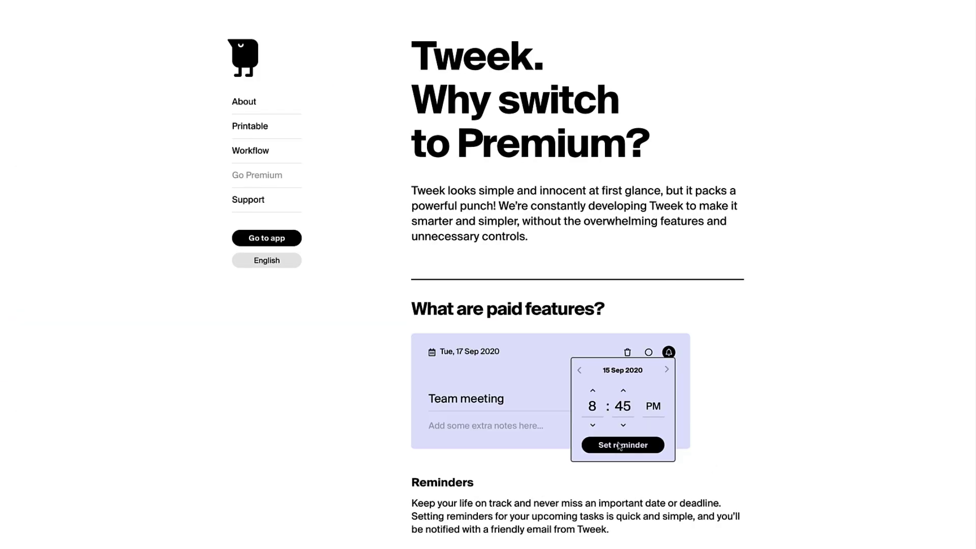
scroll(619, 446, "down", 4)
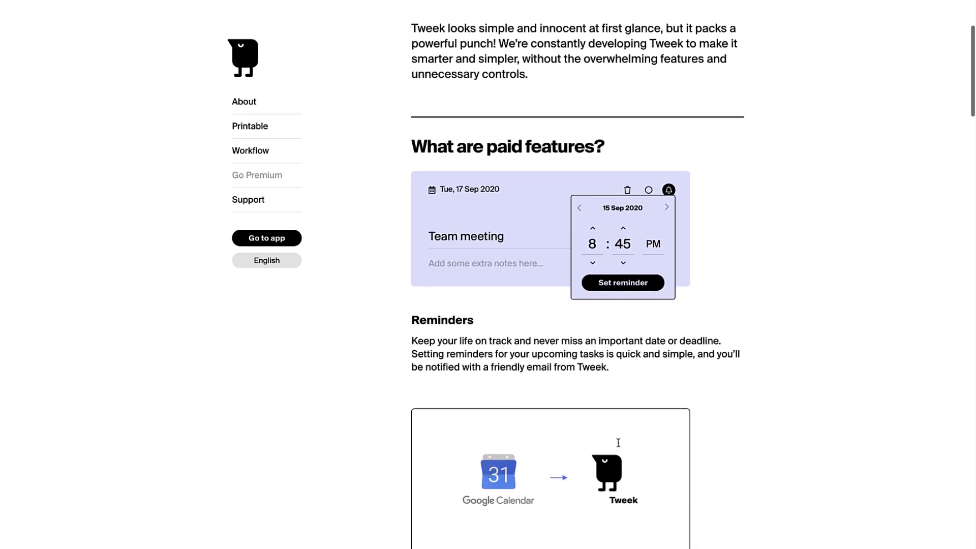
scroll(619, 446, "down", 7)
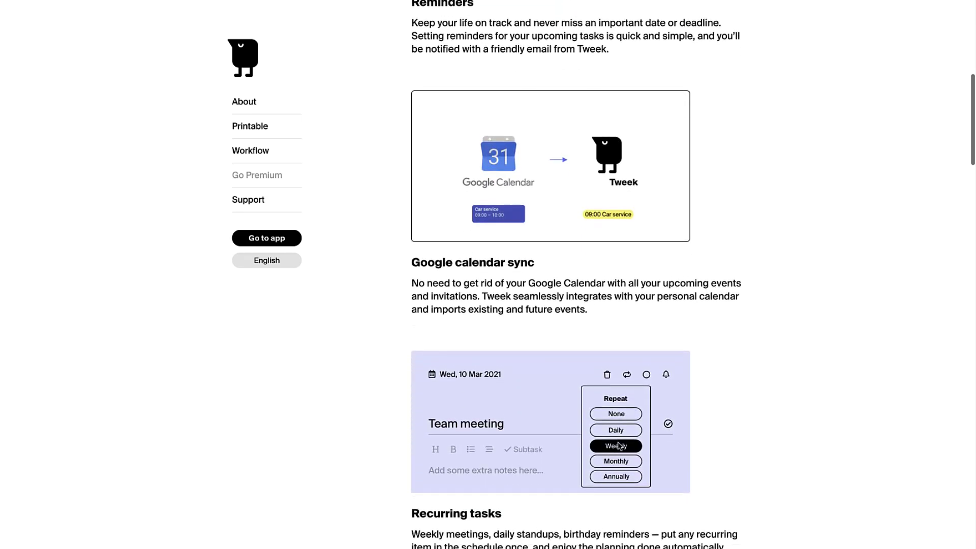
scroll(619, 446, "down", 6)
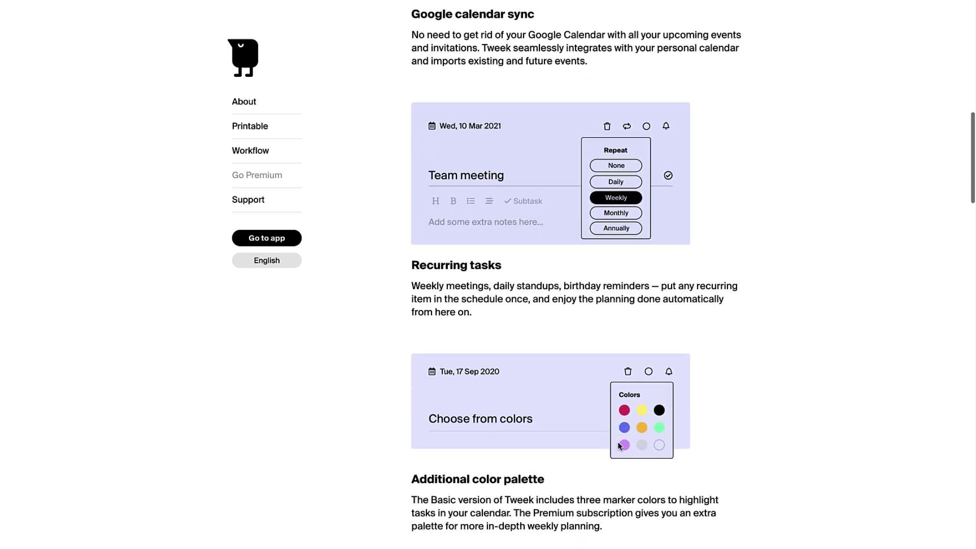
scroll(619, 446, "down", 7)
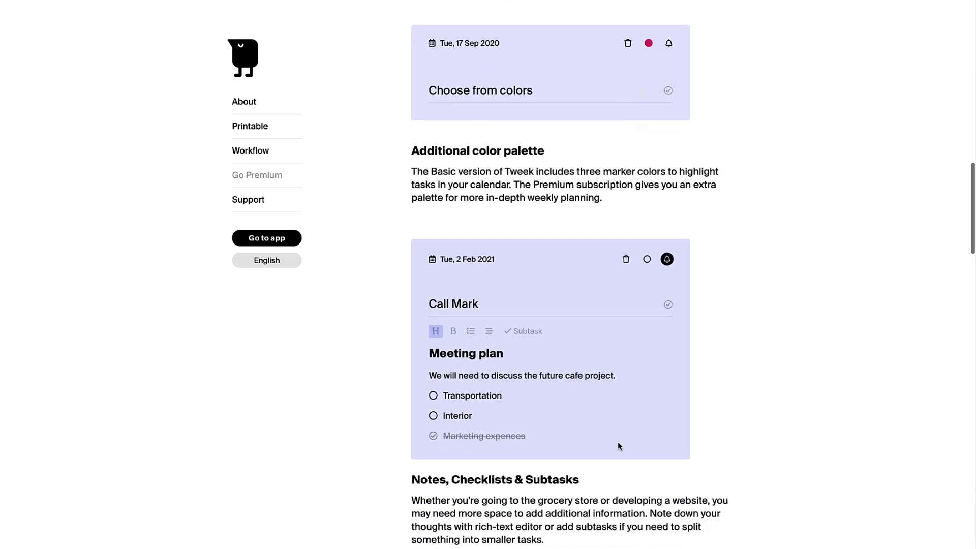
scroll(619, 445, "down", 12)
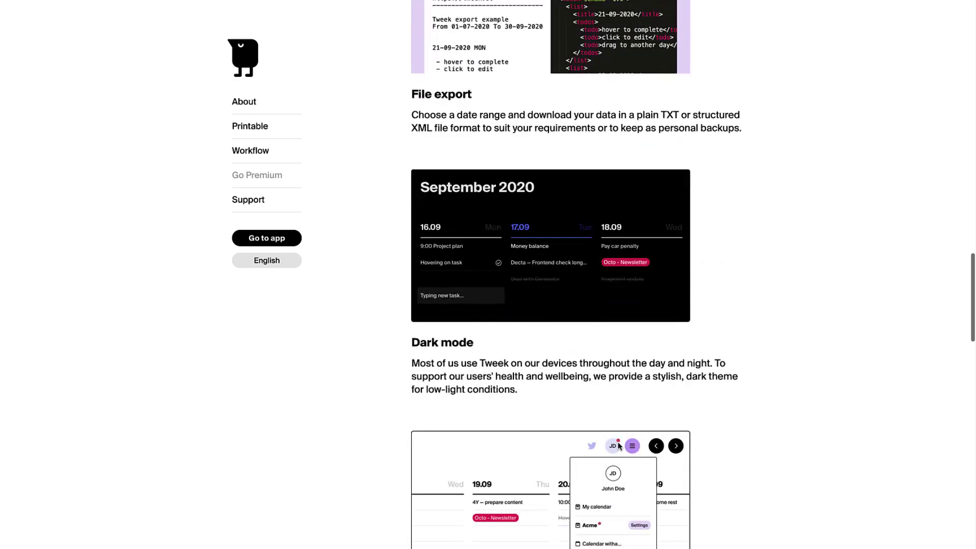
scroll(619, 446, "down", 7)
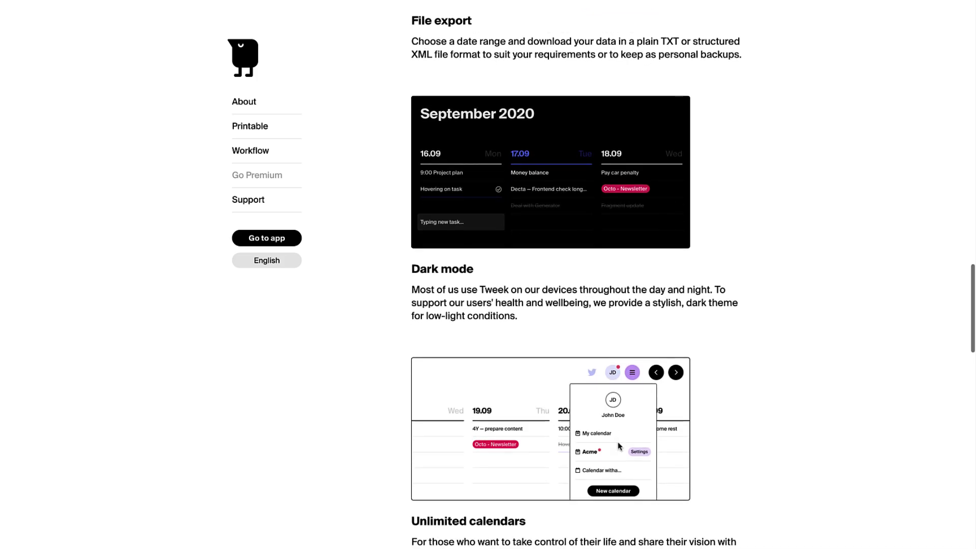
scroll(619, 446, "down", 4)
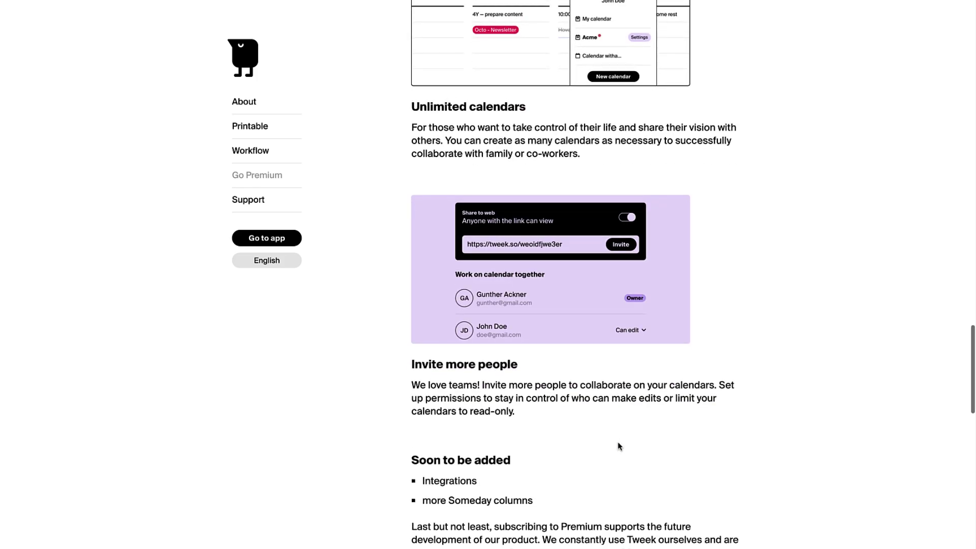
scroll(619, 445, "up", 13)
scroll(620, 446, "down", 18)
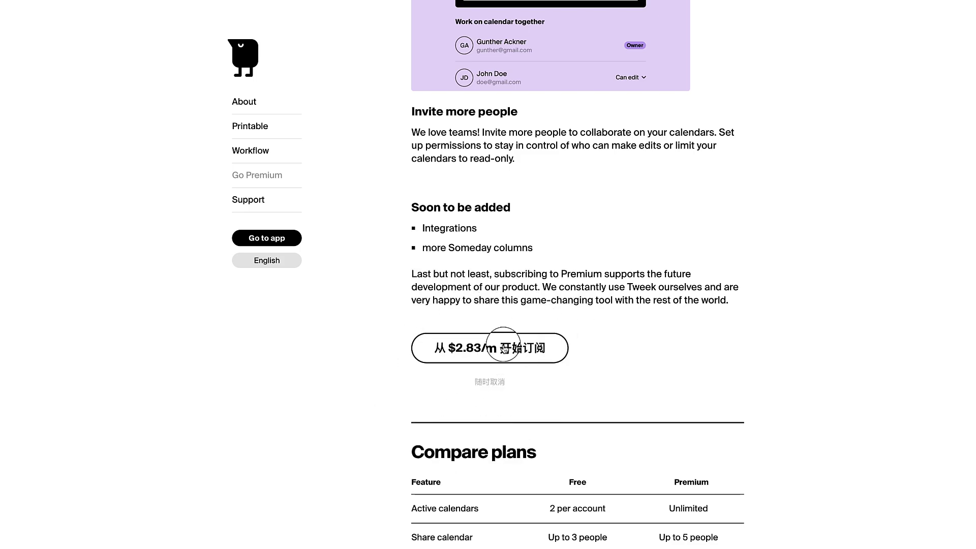
scroll(511, 366, "down", 6)
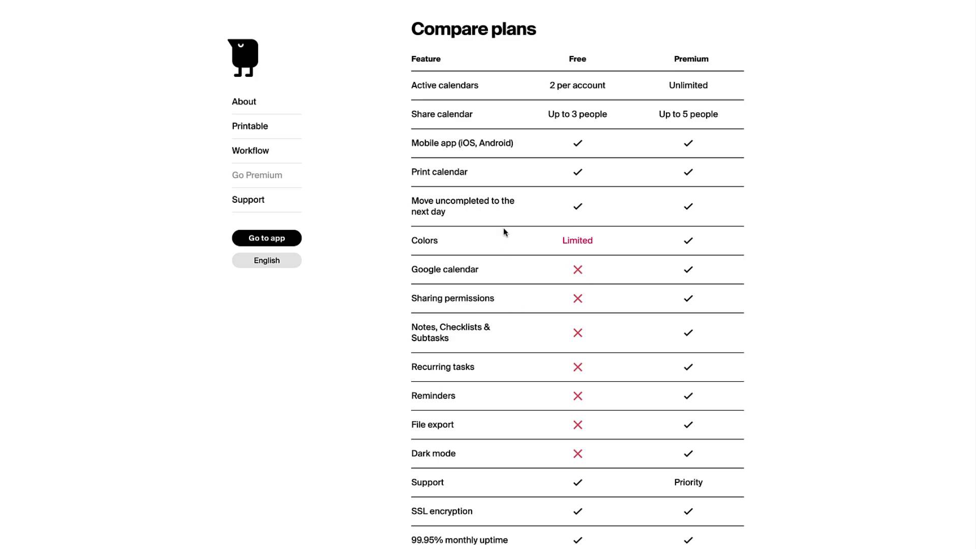
scroll(504, 228, "down", 2)
scroll(504, 228, "up", 15)
scroll(505, 231, "up", 12)
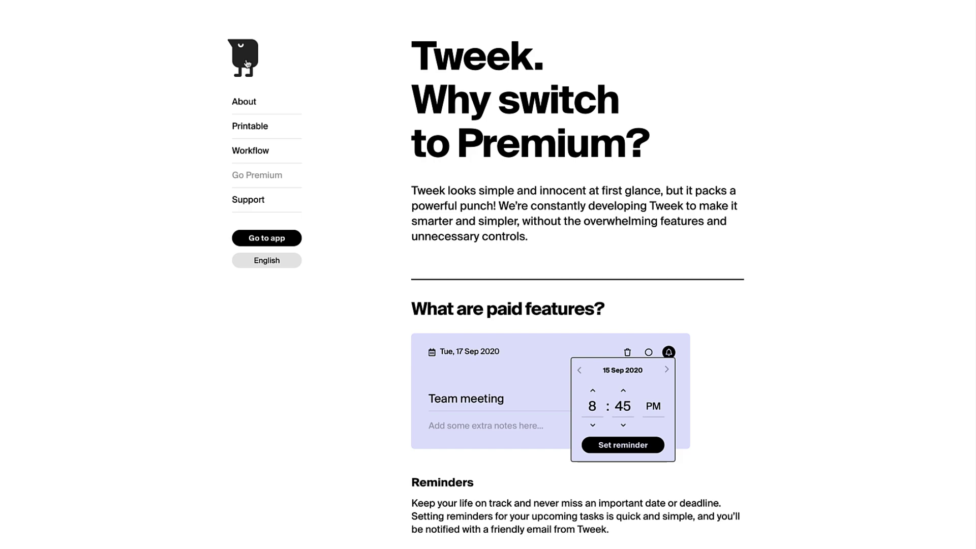
Step: Go back to the Tweek home page and dismiss the info panel to show April 2021
left_click(246, 63)
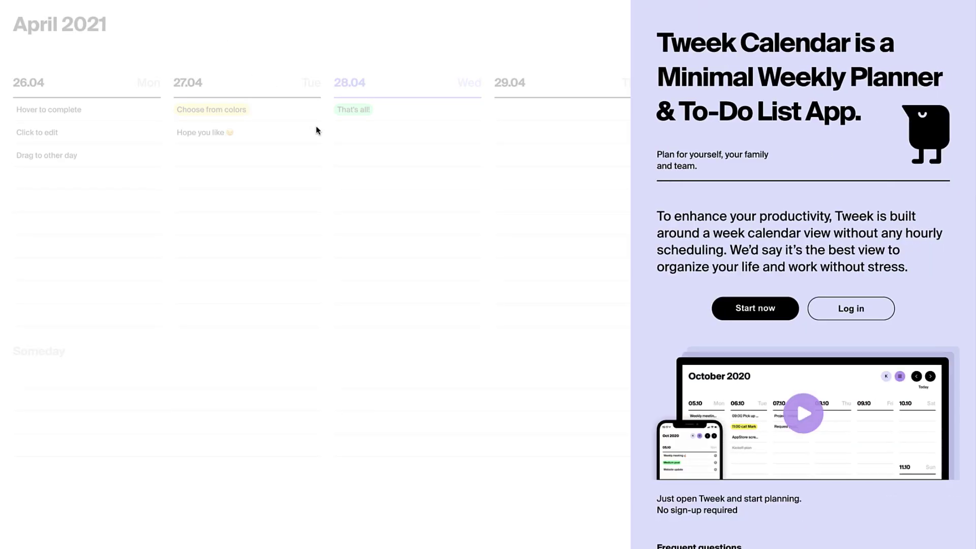
scroll(702, 324, "down", 2)
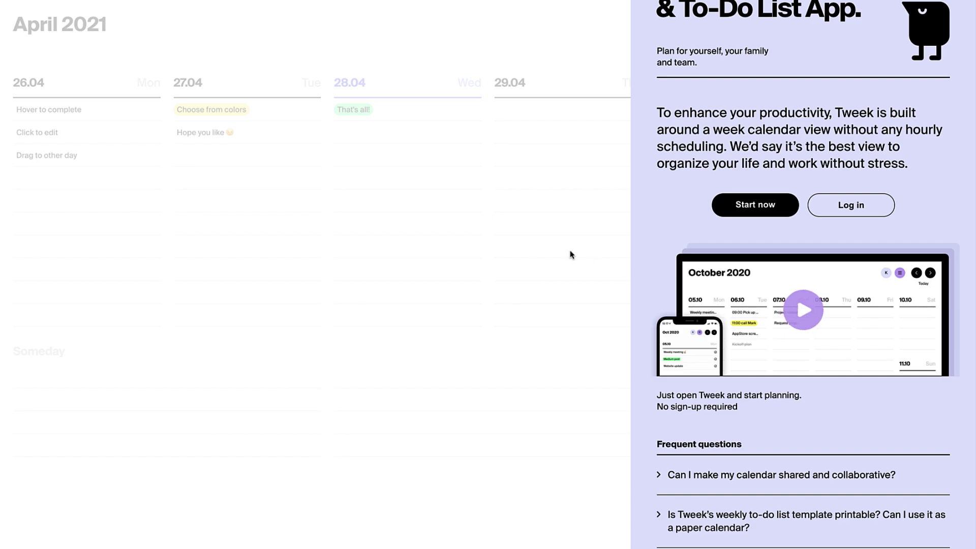
left_click(549, 247)
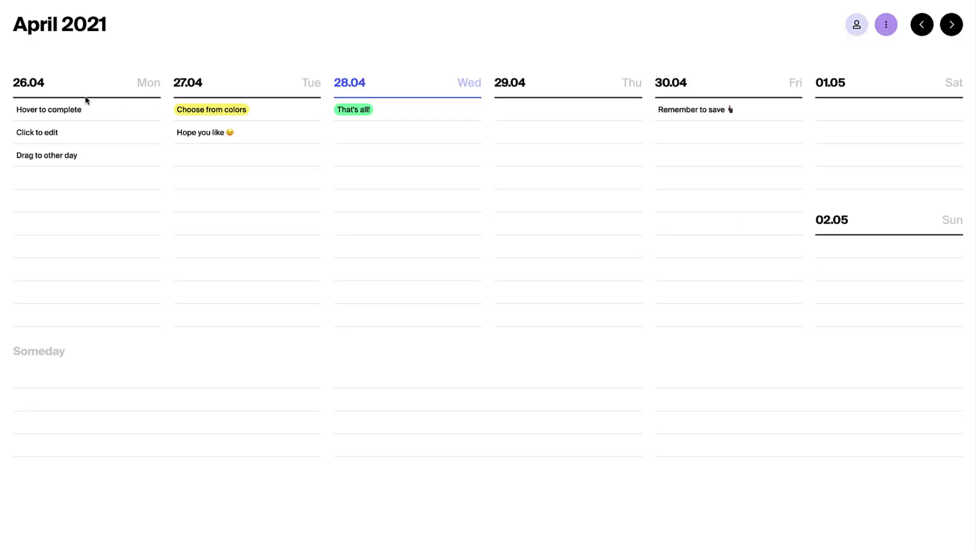
Step: Rename the first Monday 26 April task to 'Film YouTube'
left_click(74, 113)
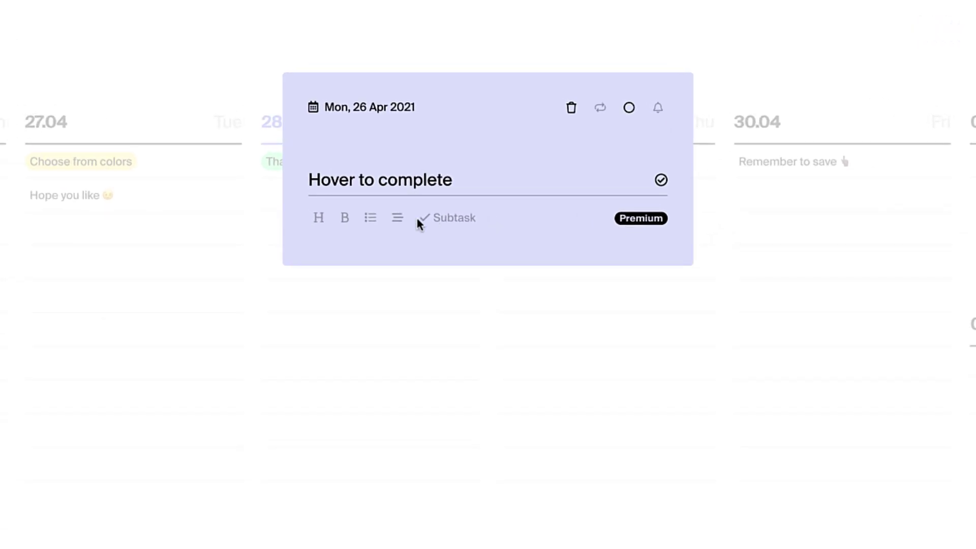
triple_click(420, 181)
type("Film YouTube")
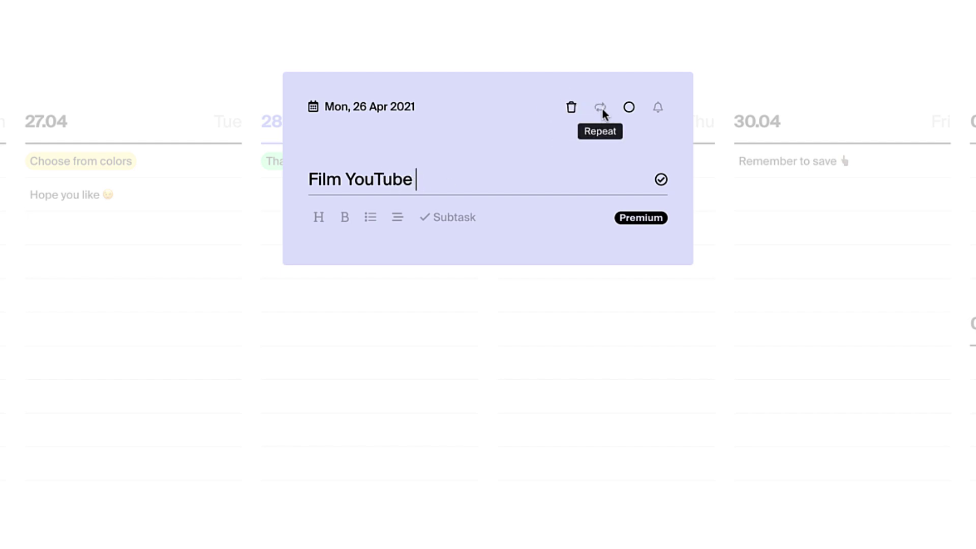
Step: Tag the Film YouTube task red and close the task editor
left_click(628, 109)
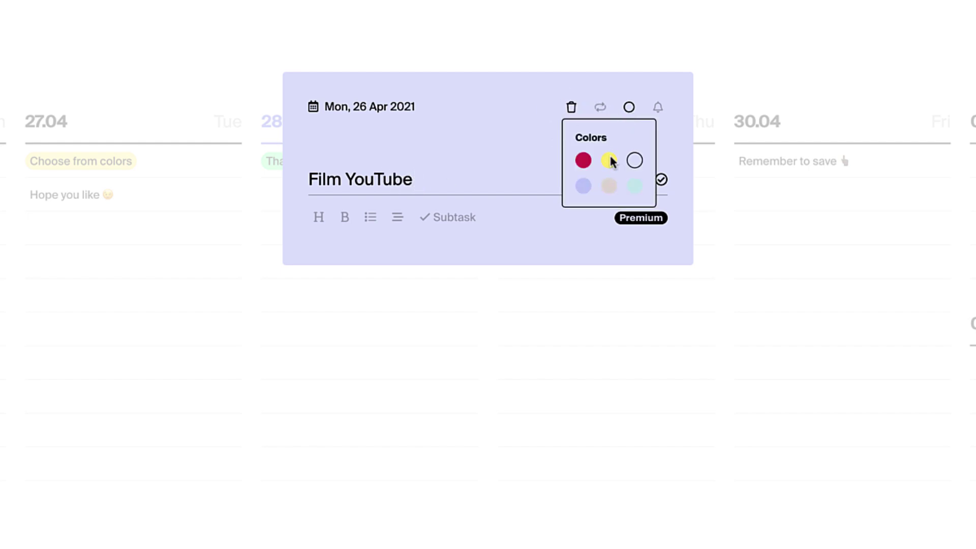
left_click(585, 160)
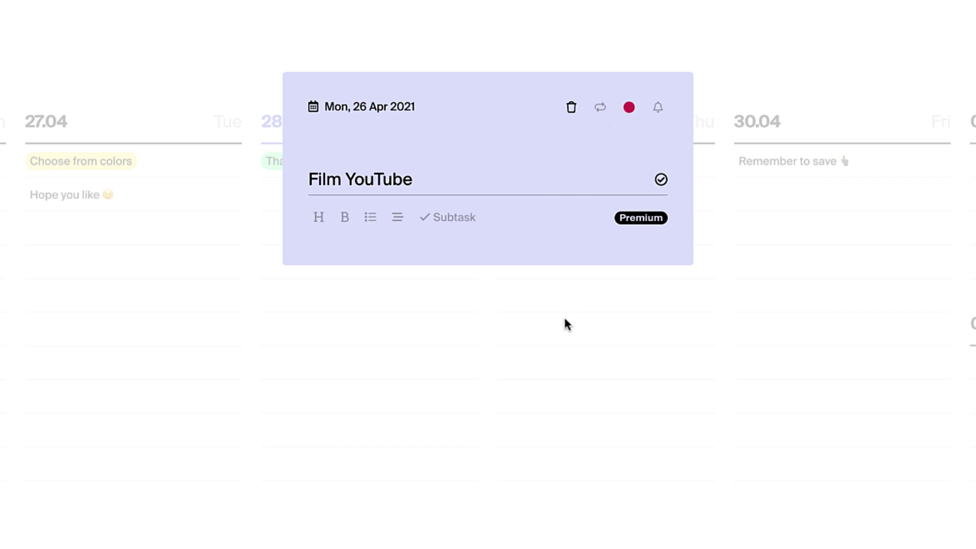
left_click(370, 108)
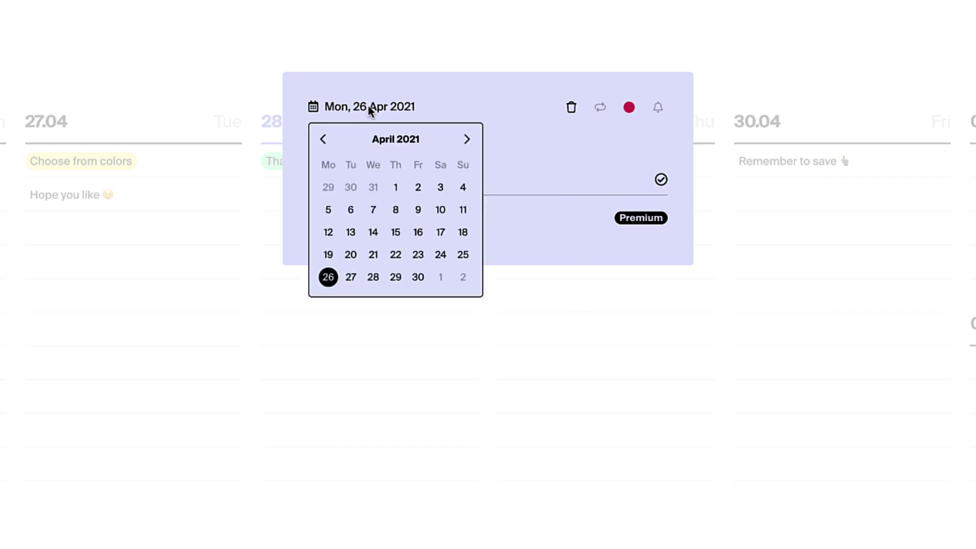
left_click(375, 336)
left_click(375, 335)
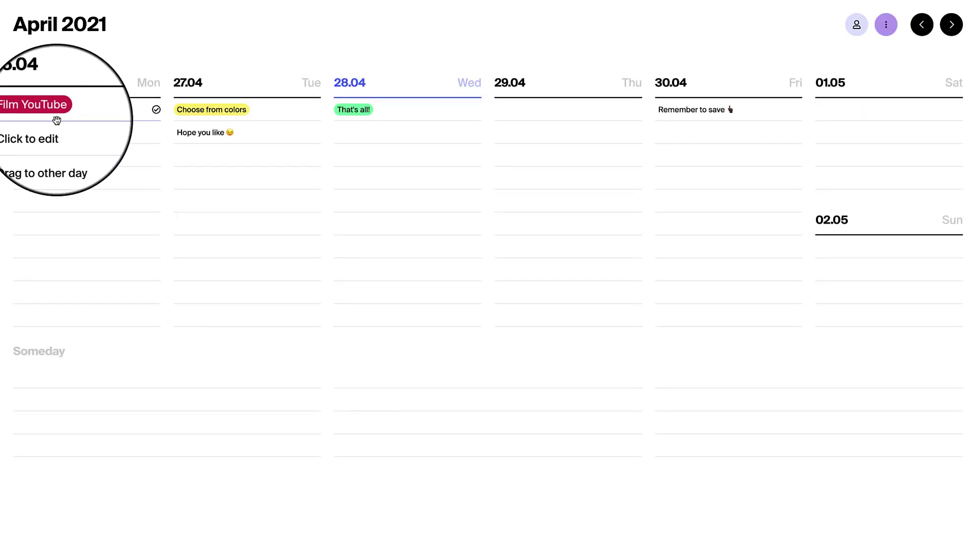
Step: Tick and untick Film YouTube, then step ahead through the May weeks
left_click(156, 113)
left_click(156, 113)
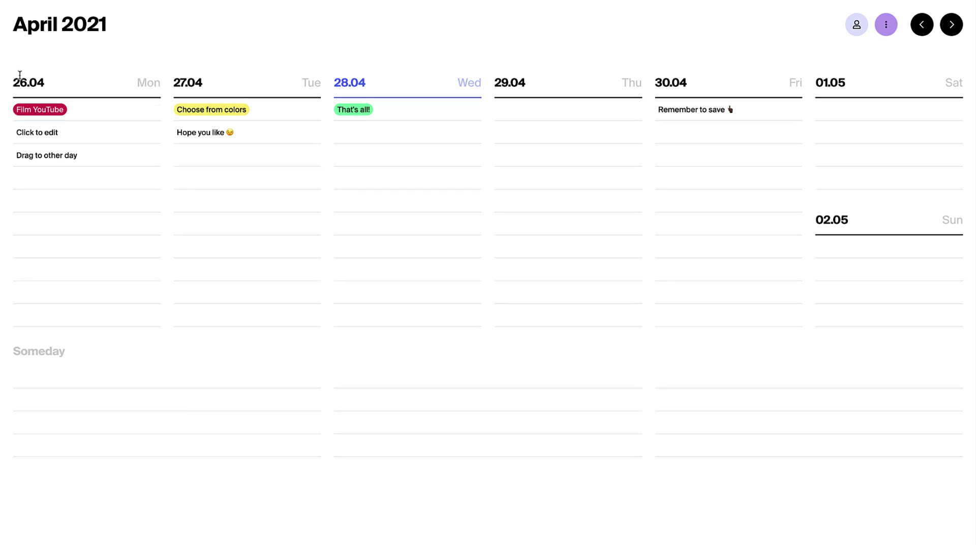
left_click(958, 29)
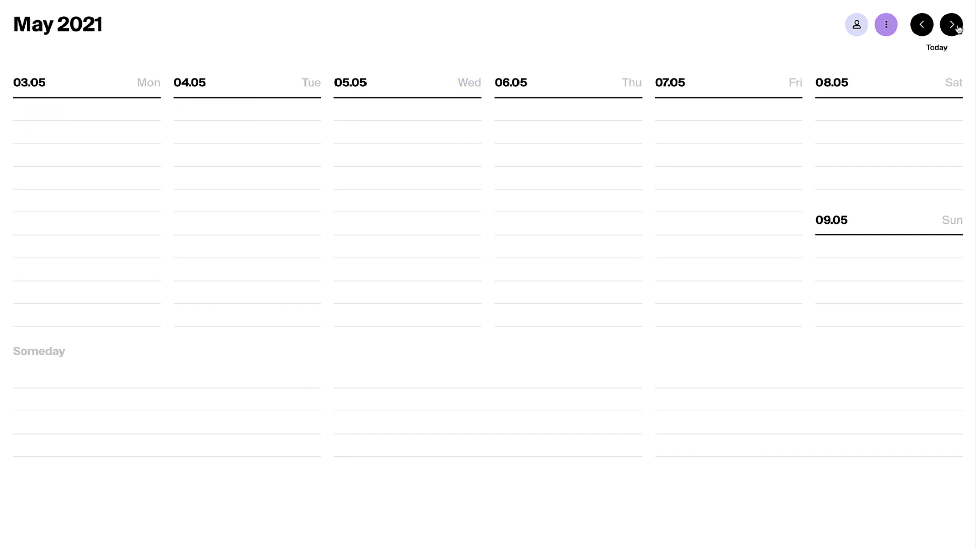
left_click(958, 29)
left_click(958, 29)
left_click(959, 29)
left_click(958, 29)
Step: Return to the week of 26 April and start an entry in the first Someday row
left_click(924, 25)
left_click(924, 25)
left_click(924, 25)
left_click(924, 25)
left_click(924, 25)
left_click(924, 26)
left_click(952, 28)
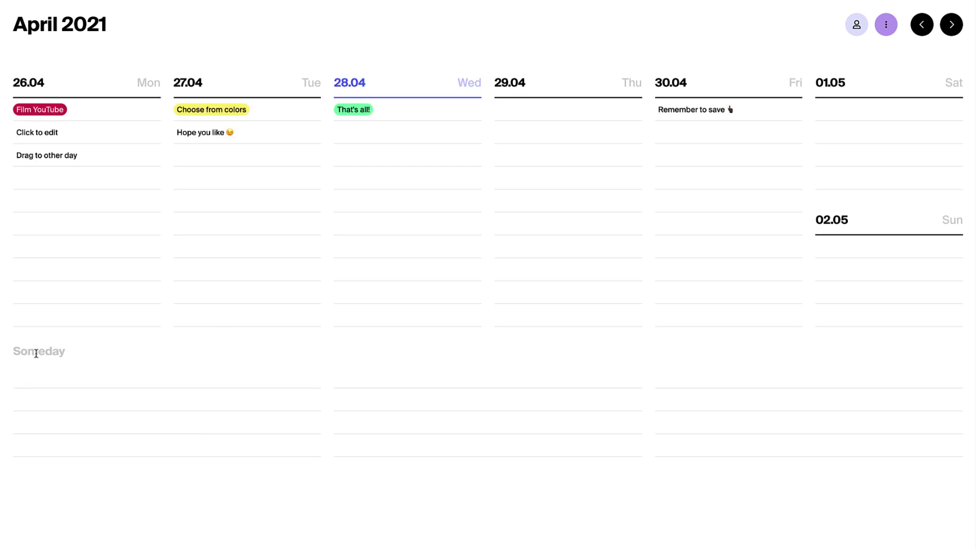
left_click(39, 381)
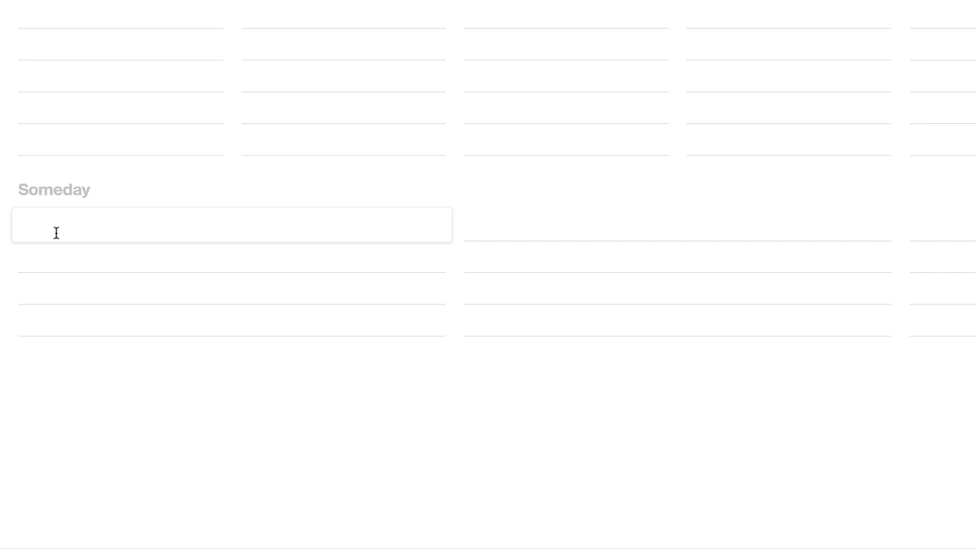
Step: Enter 'May 2021 Goals' in the Someday row, fixing typos, and close its details
type("January 2021")
key("ctrl+a")
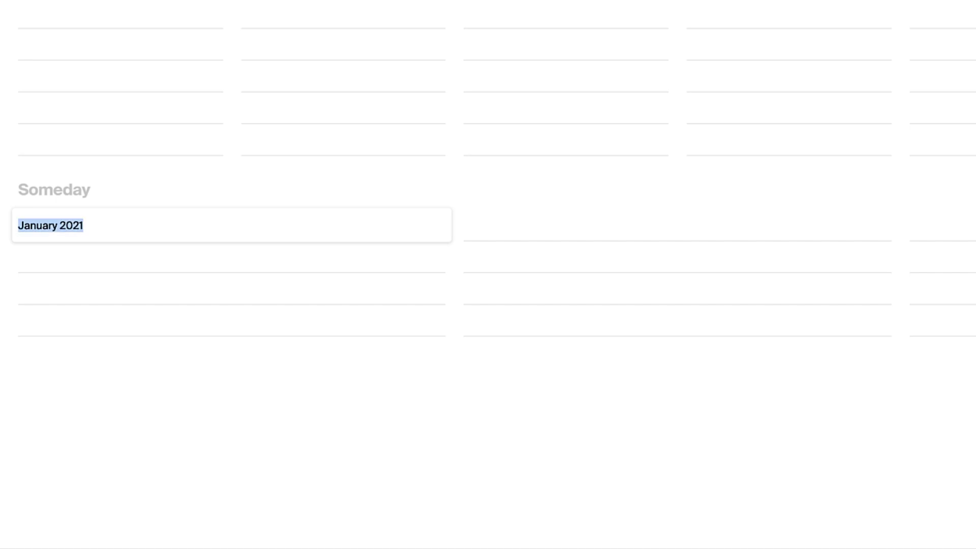
type("Mat 20")
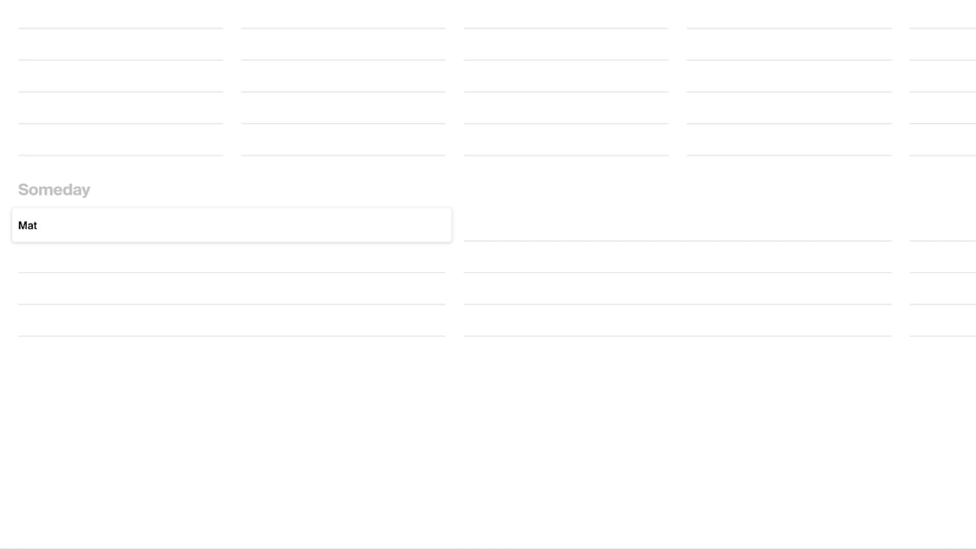
key("BackSpace")
type("y 2021 Goals")
key("Return")
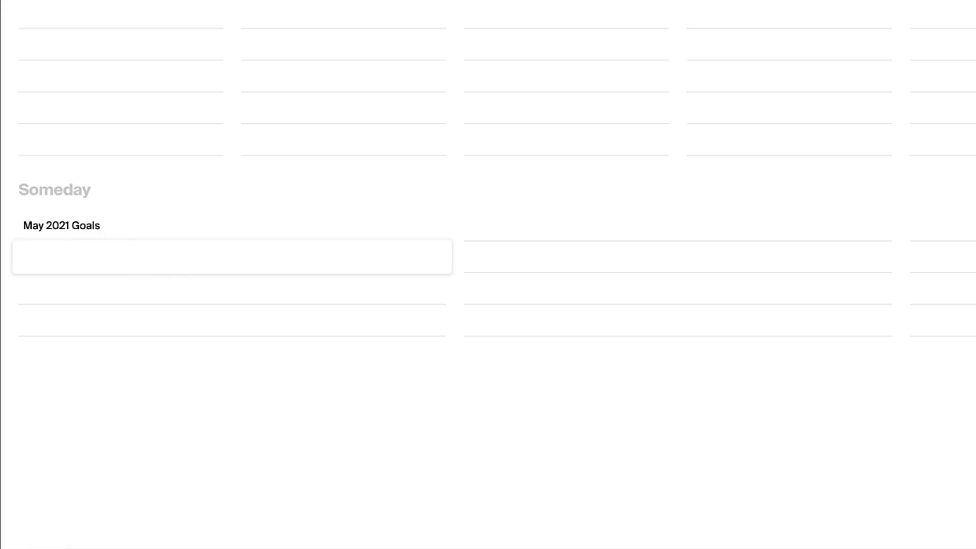
type("-")
key("BackSpace")
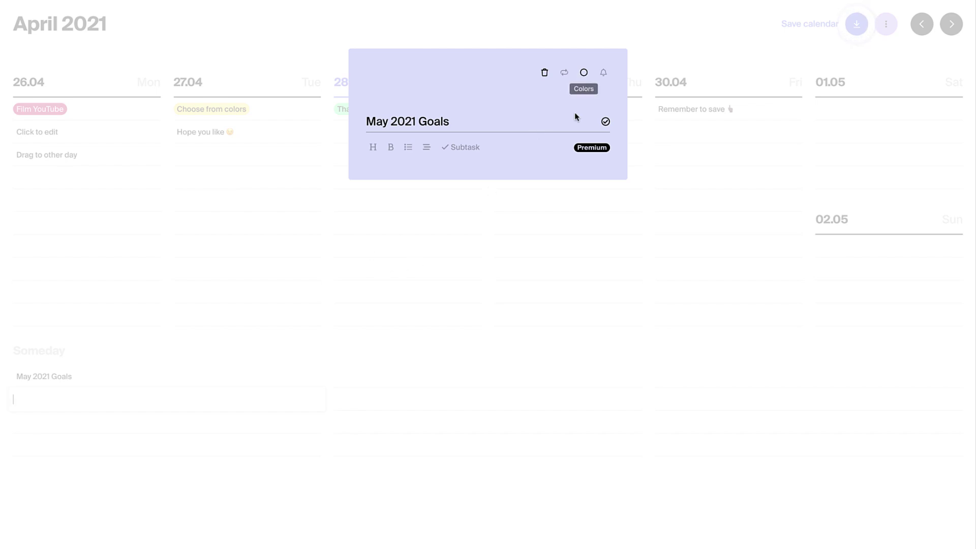
left_click(554, 183)
left_click(104, 403)
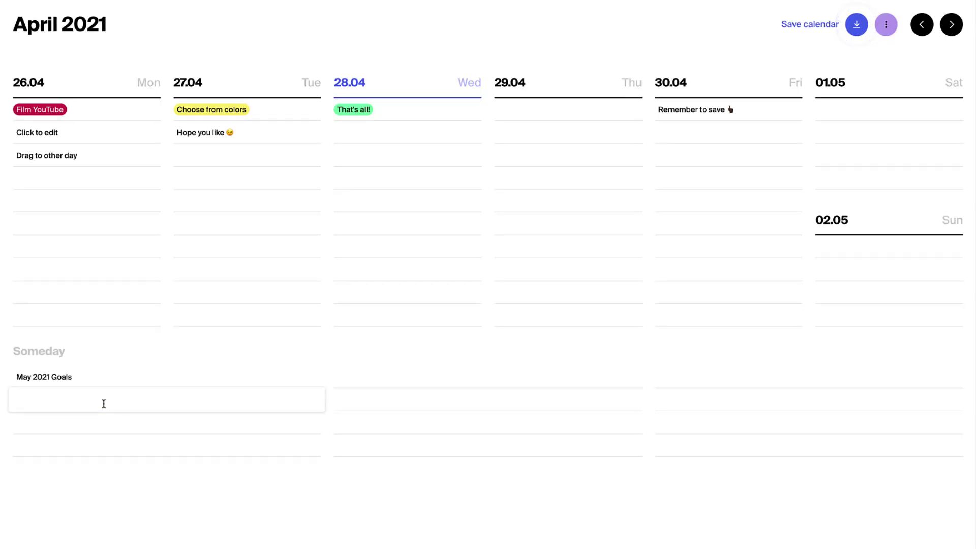
left_click(898, 59)
left_click(951, 25)
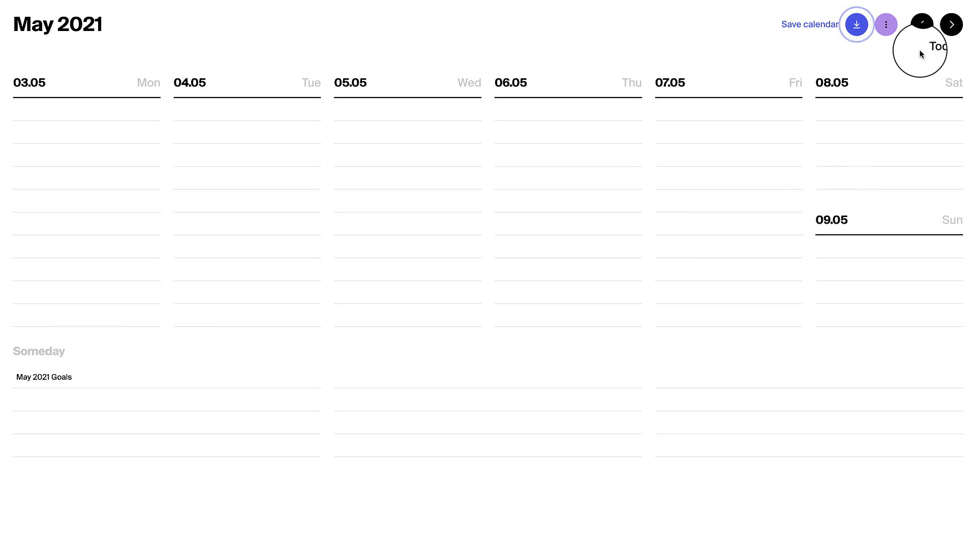
left_click(921, 25)
mouse_move(67, 376)
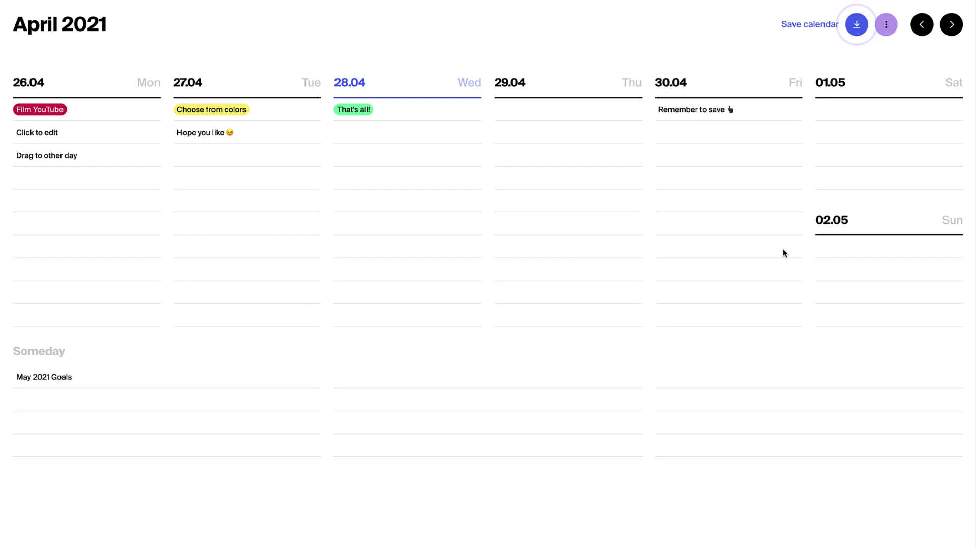
left_click(886, 26)
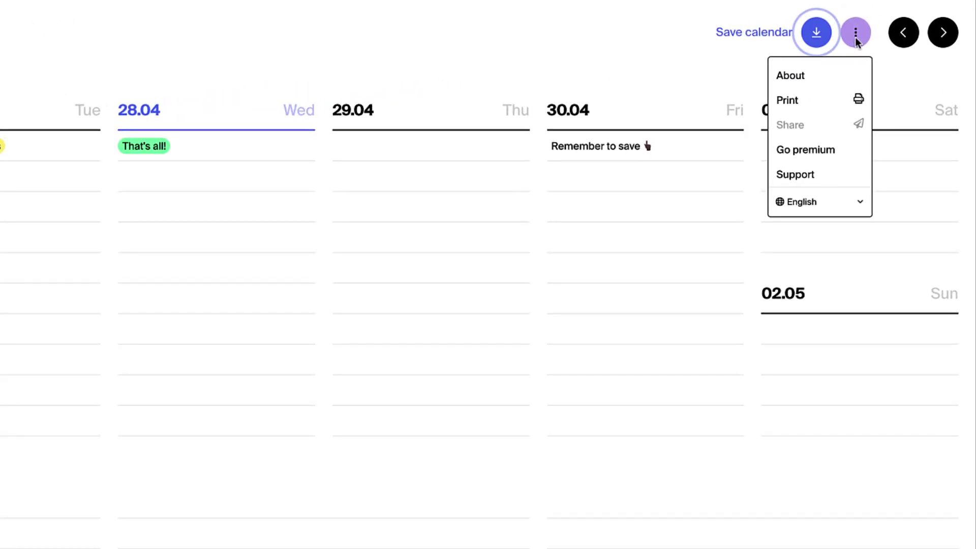
left_click(820, 36)
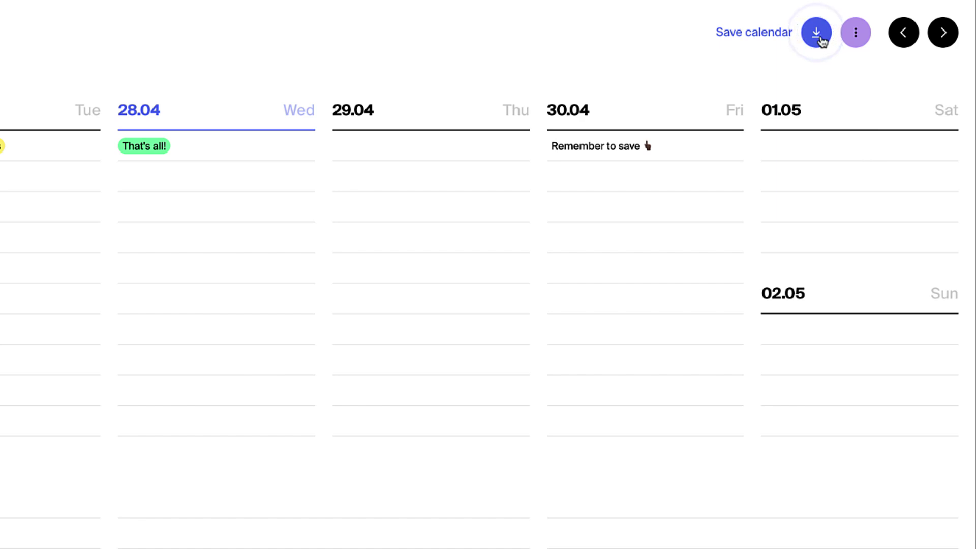
left_click(820, 36)
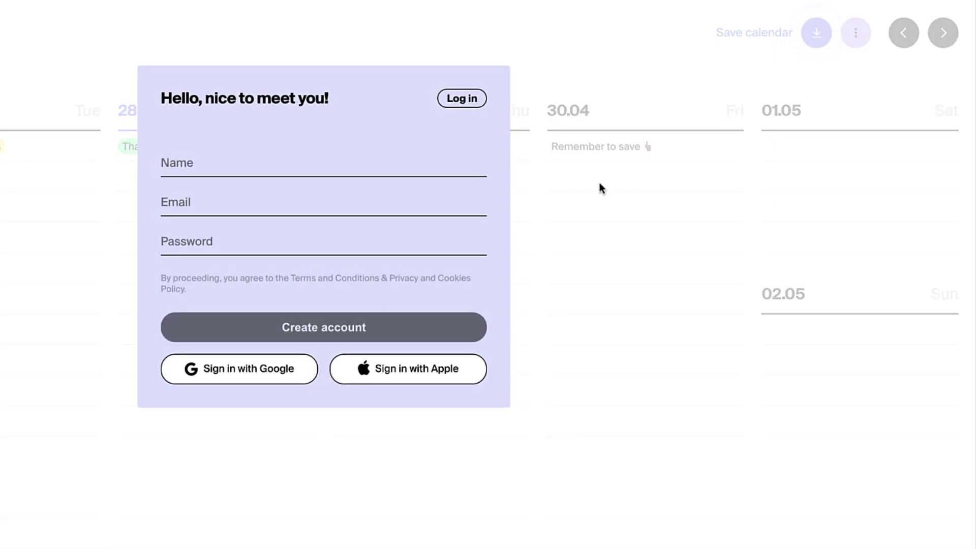
left_click(587, 284)
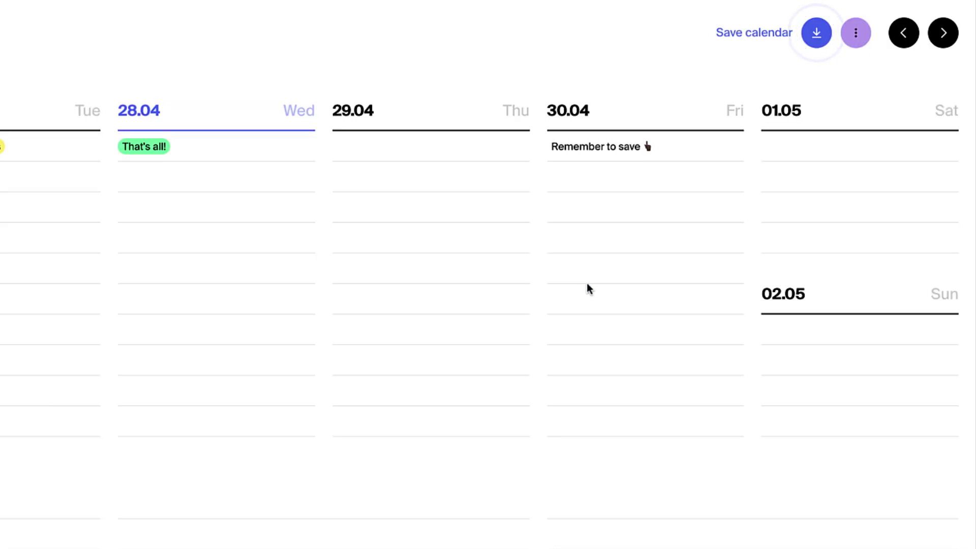
Step: Set up a landscape printout of the week, then cancel printing
left_click(862, 37)
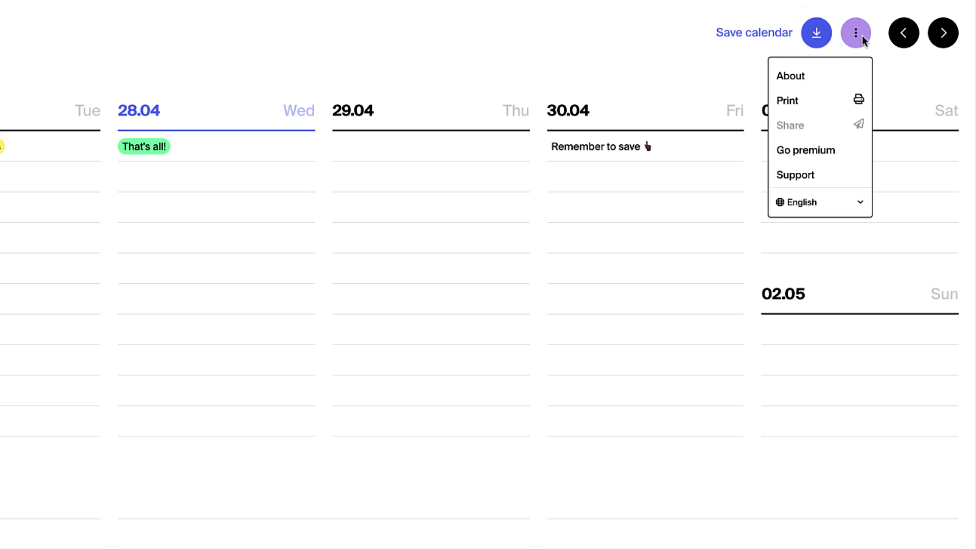
left_click(840, 98)
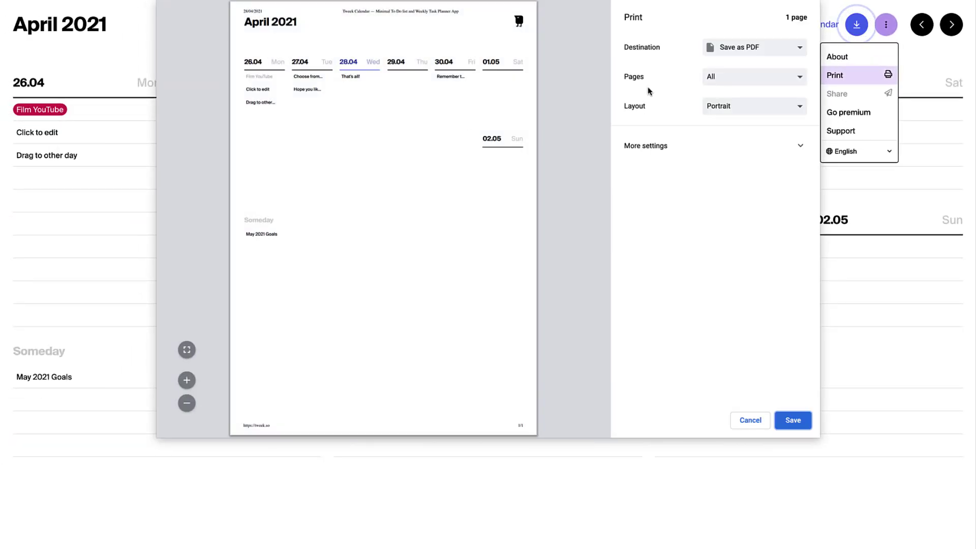
left_click(741, 105)
left_click(739, 124)
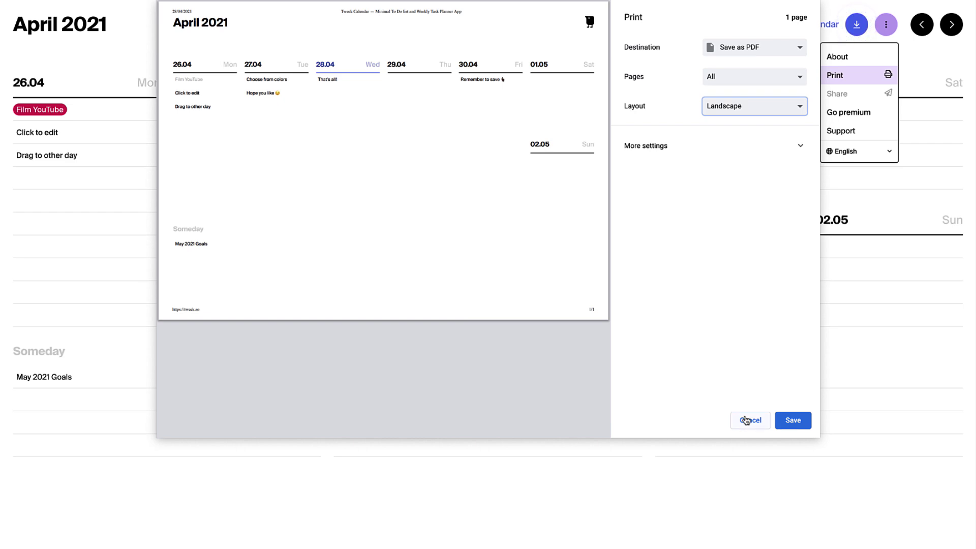
left_click(745, 420)
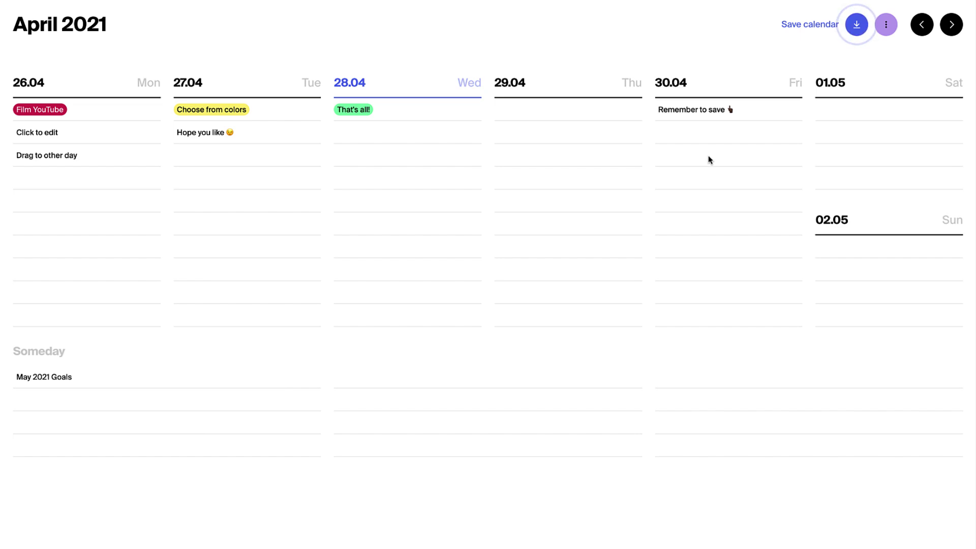
Step: Open and close 'Remember to save', then go to the Premium page via the options menu
left_click(688, 109)
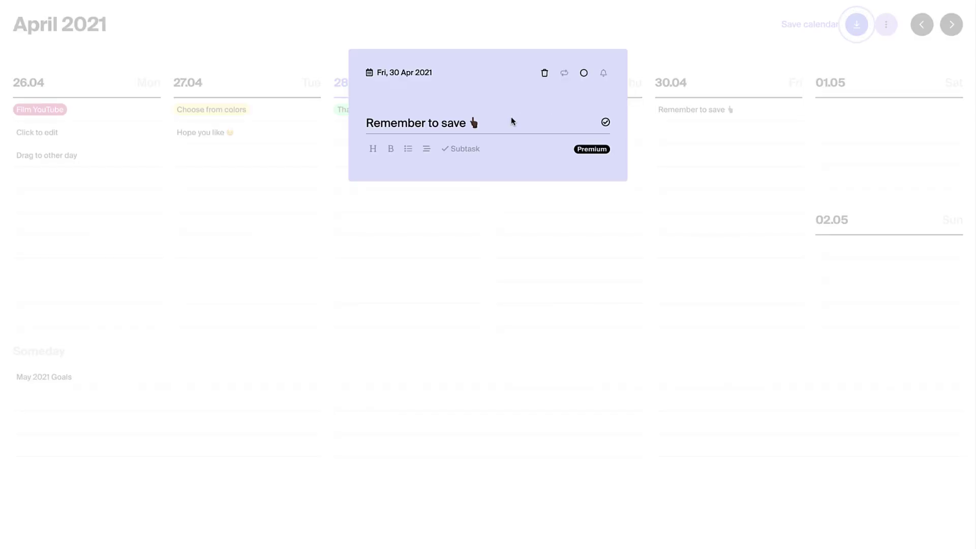
left_click(711, 69)
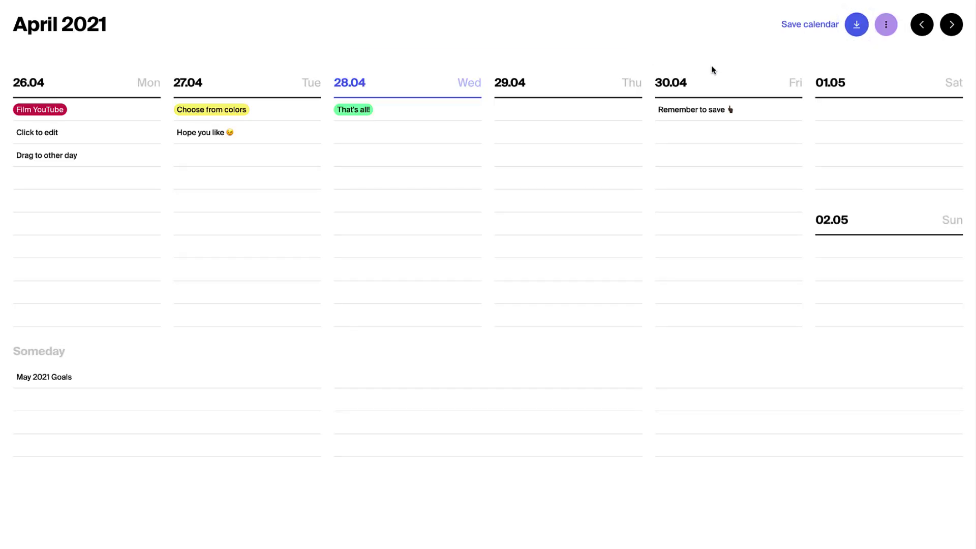
left_click(886, 25)
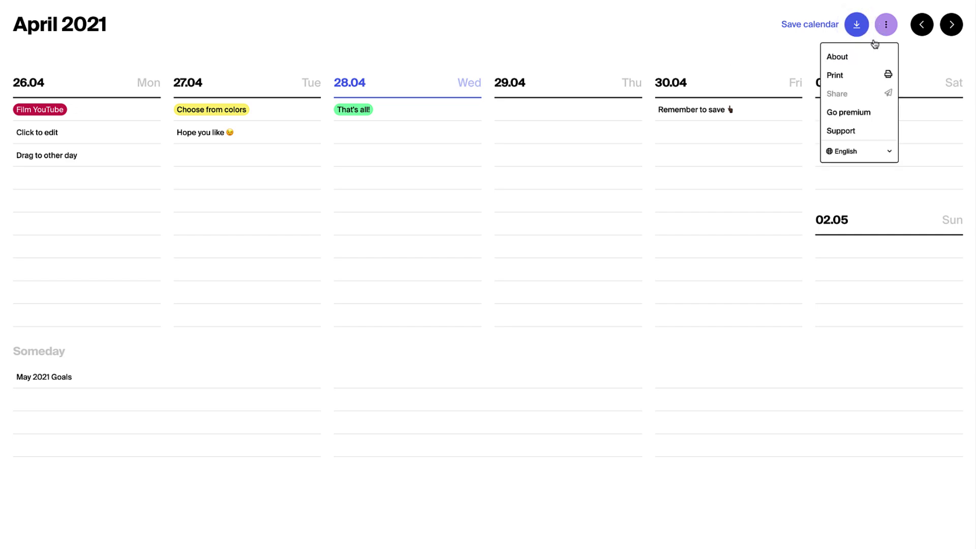
left_click(859, 115)
left_click(509, 229)
scroll(511, 300, "down", 1)
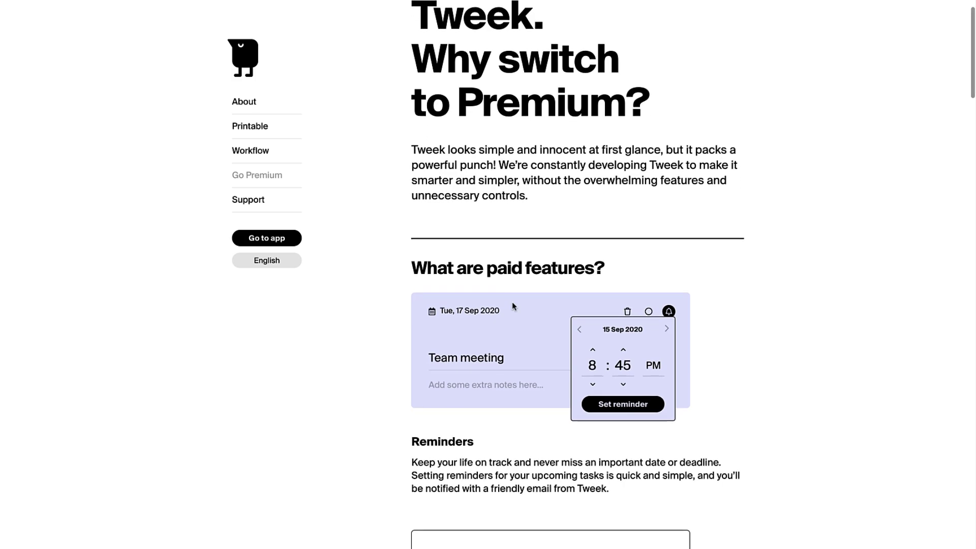
scroll(513, 306, "down", 5)
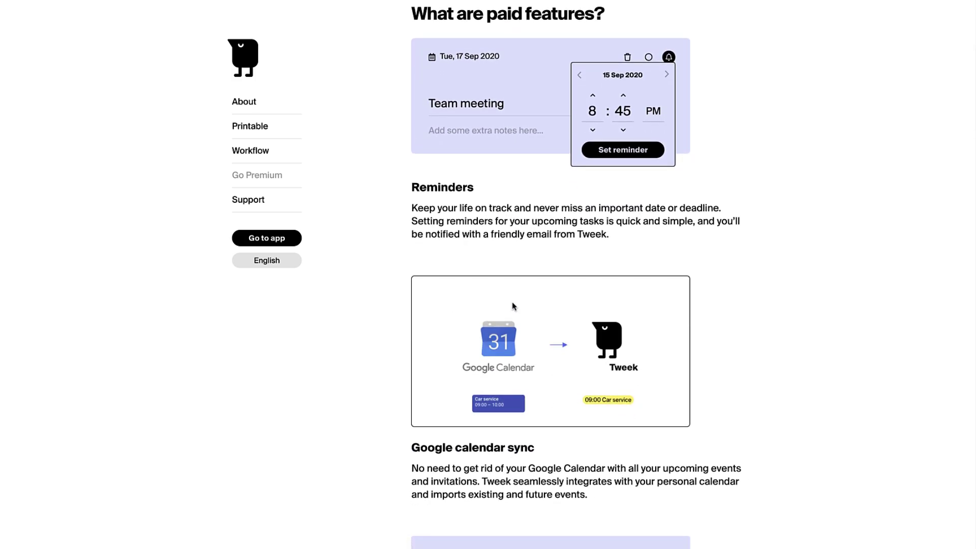
scroll(500, 213, "down", 2)
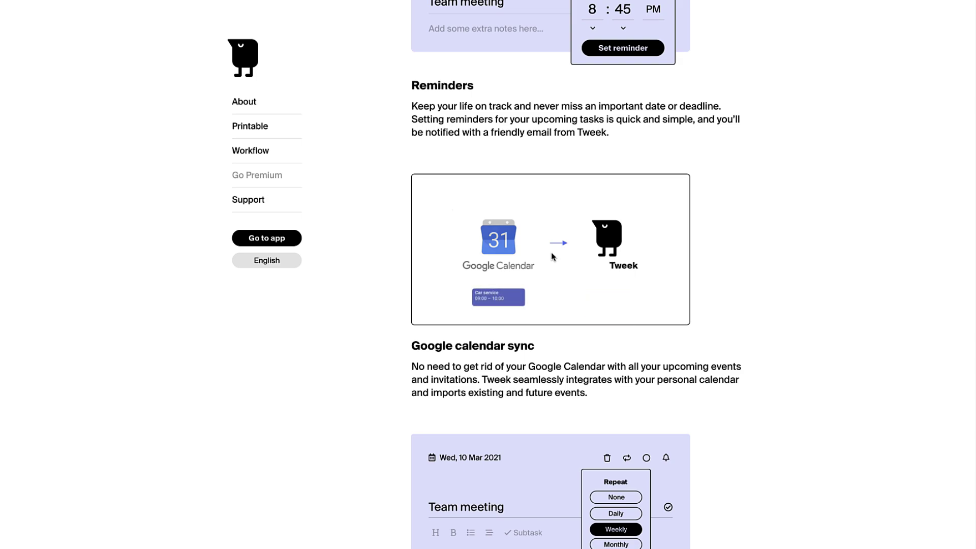
scroll(553, 257, "down", 2)
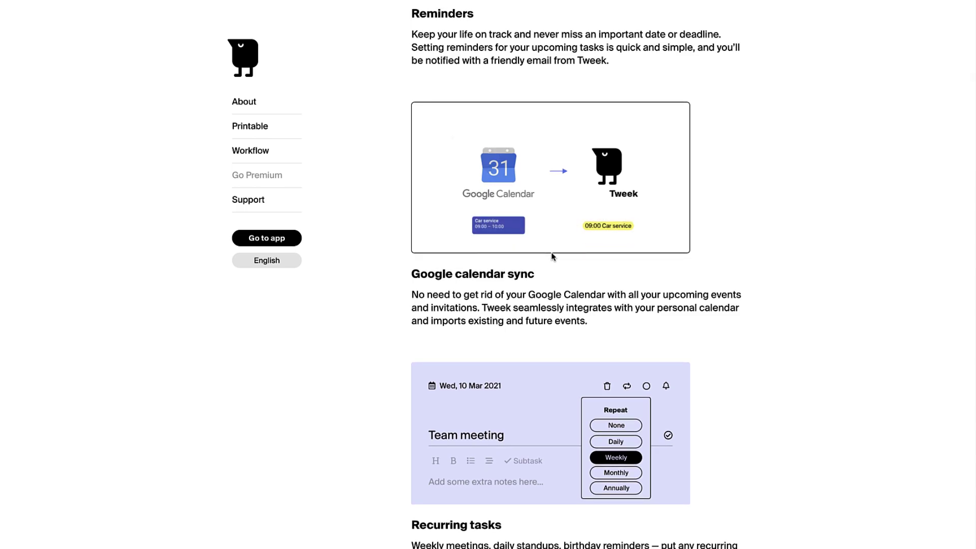
scroll(554, 257, "down", 3)
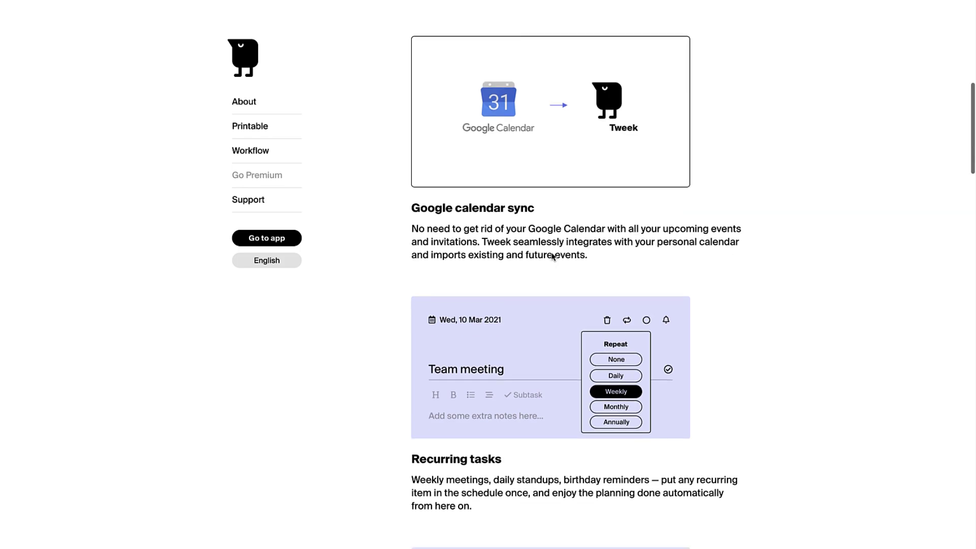
scroll(553, 256, "down", 8)
scroll(554, 256, "up", 3)
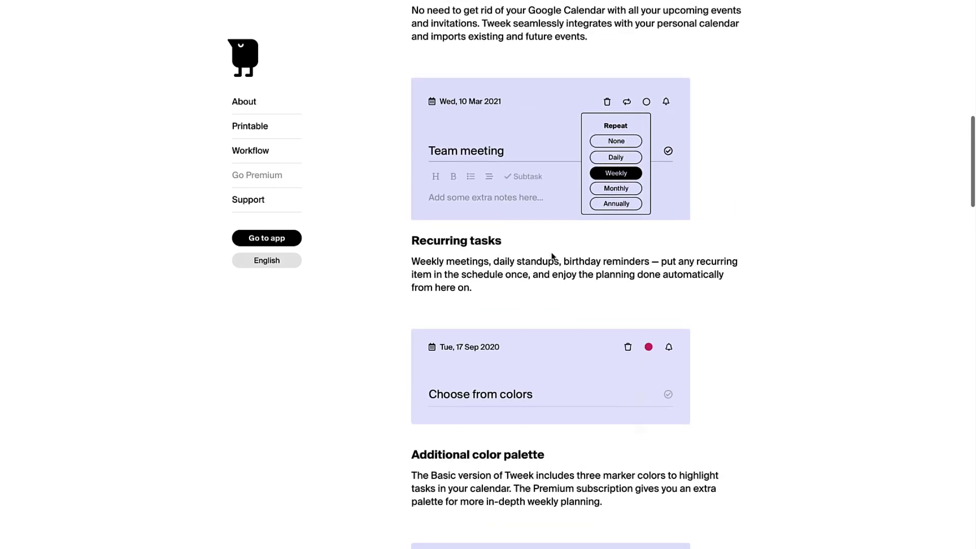
scroll(530, 237, "down", 15)
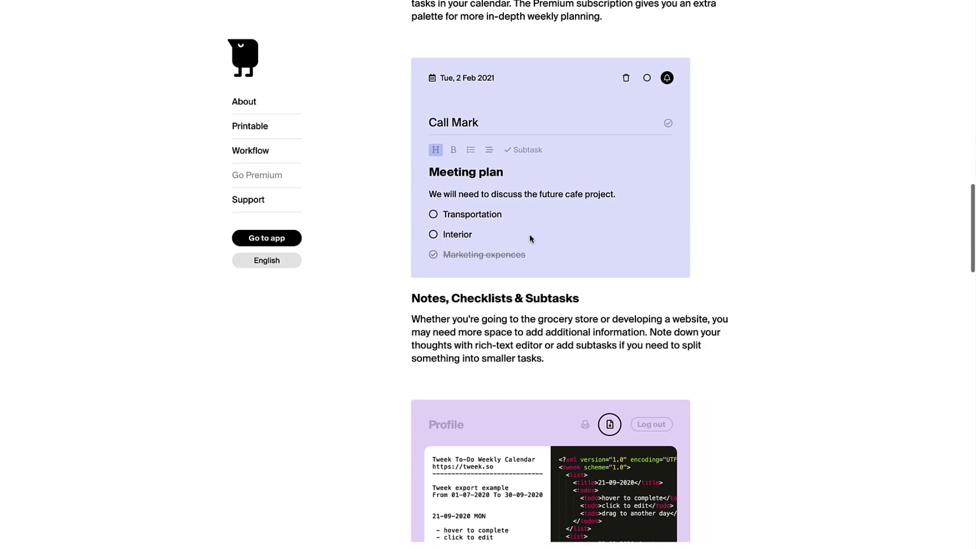
scroll(529, 238, "down", 15)
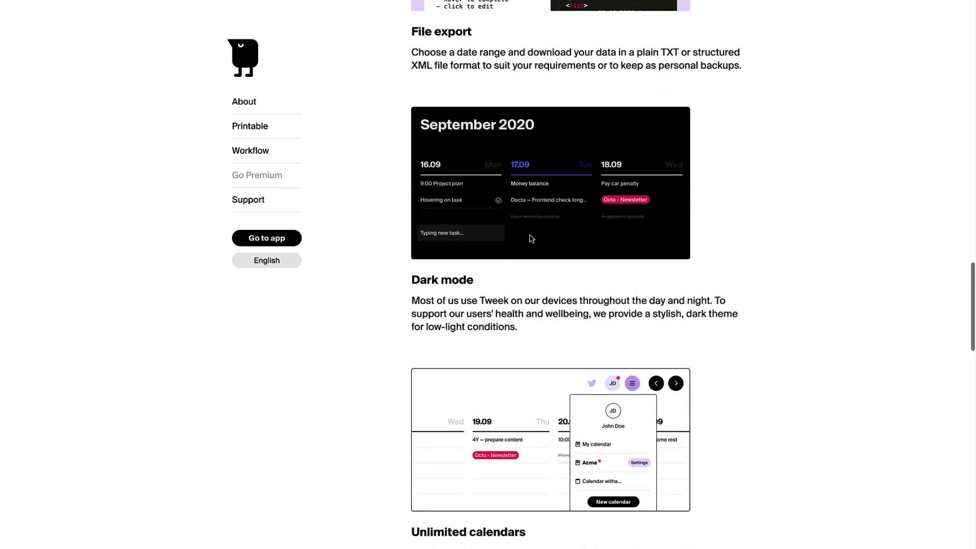
scroll(531, 239, "down", 15)
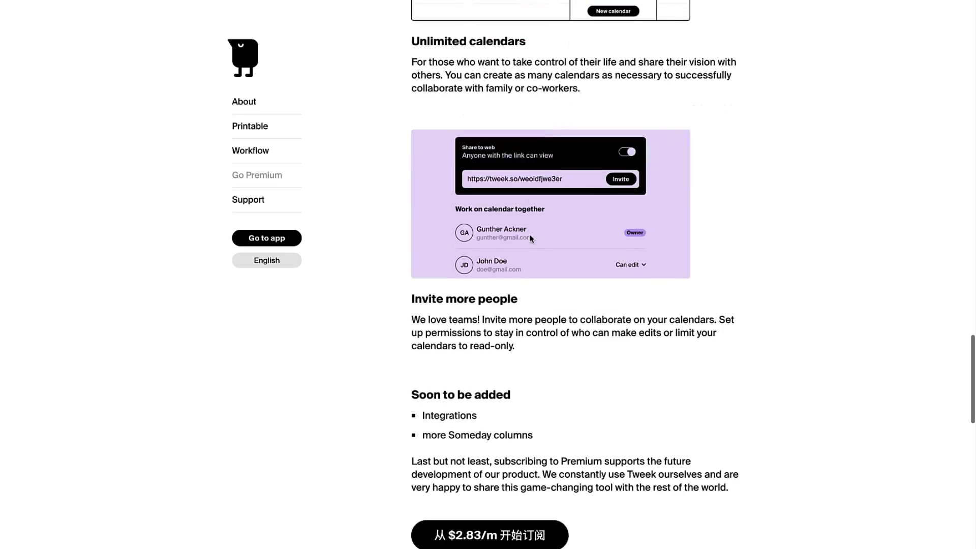
scroll(529, 239, "down", 1)
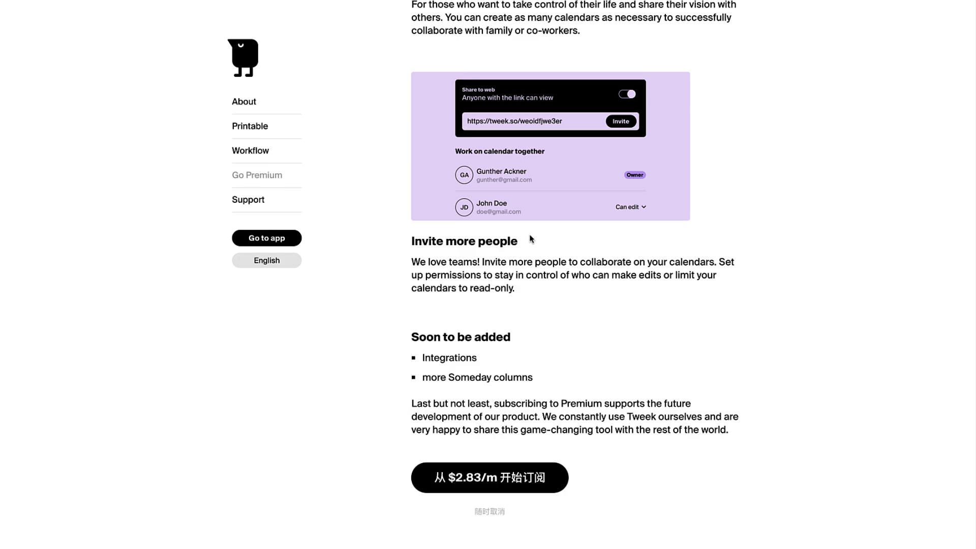
scroll(457, 222, "up", 20)
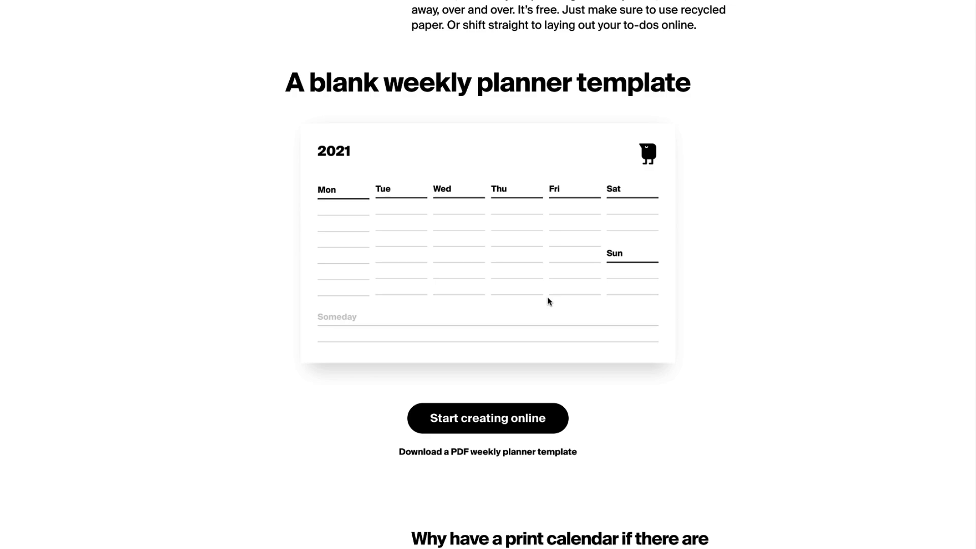
Step: Scroll down through the intro panel's list of Tweek features
scroll(549, 301, "down", 5)
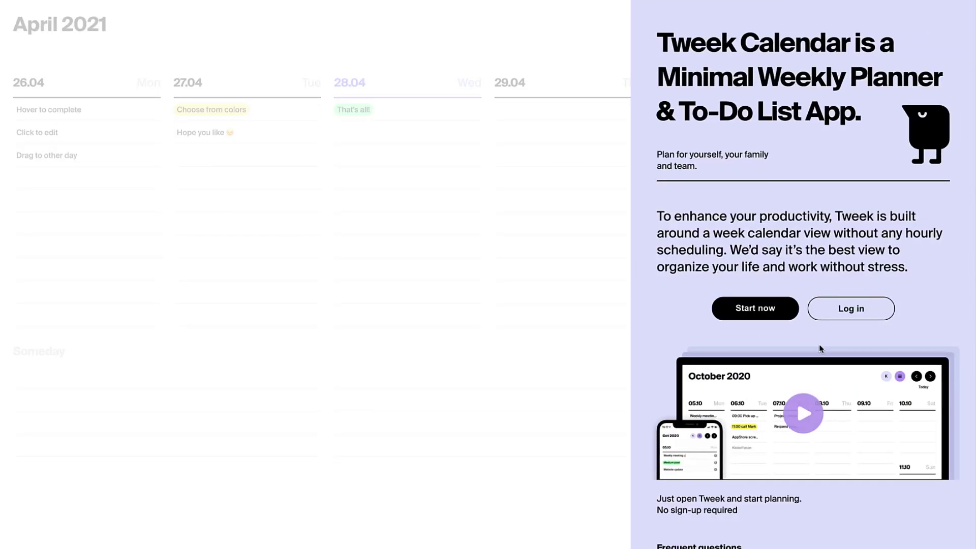
scroll(819, 344, "down", 10)
scroll(820, 349, "down", 10)
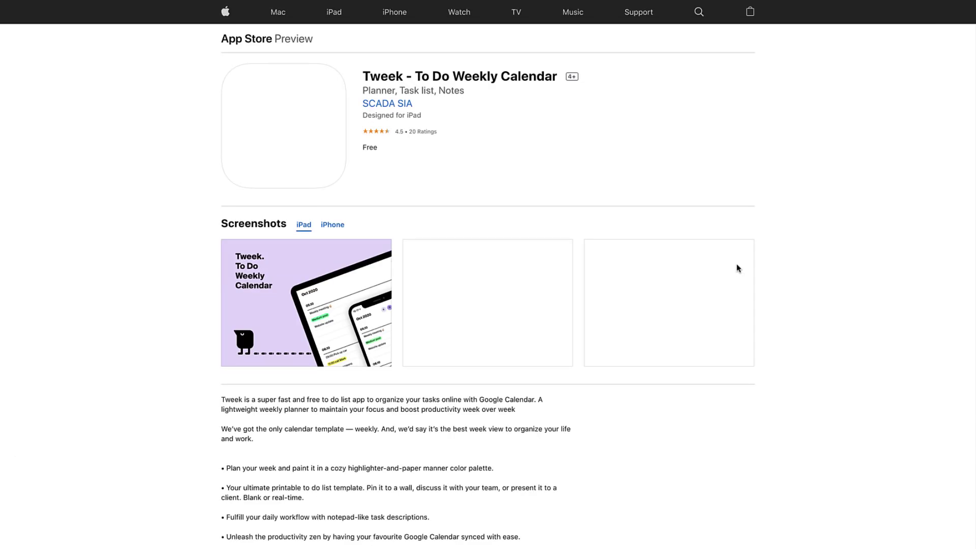
Step: Scroll the Tweek iPad screenshot carousel right, then back left
scroll(515, 285, "right", 8)
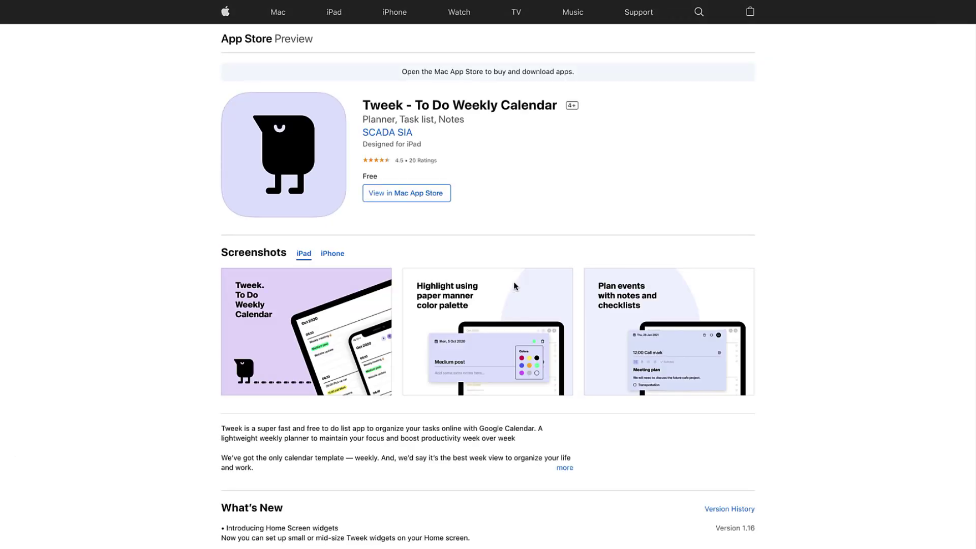
scroll(514, 286, "right", 10)
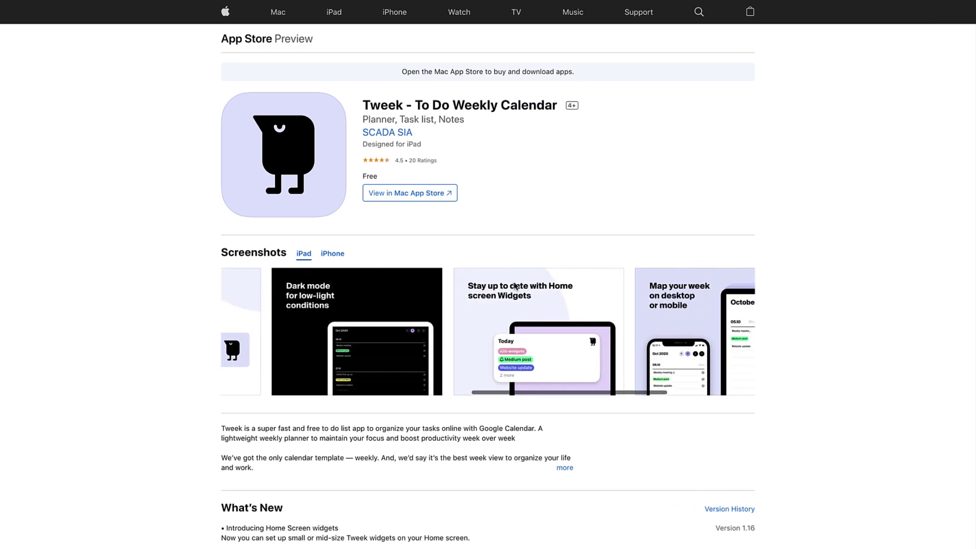
scroll(515, 286, "left", 15)
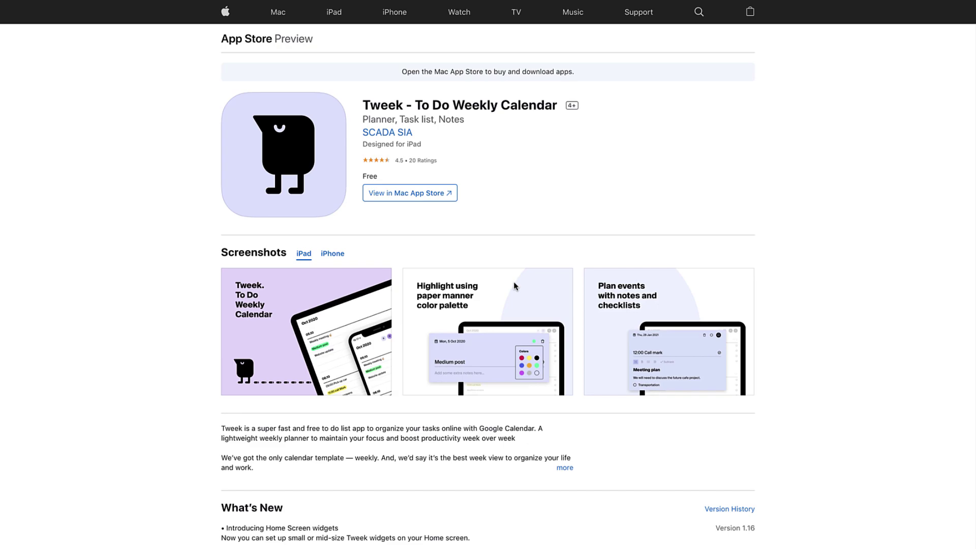